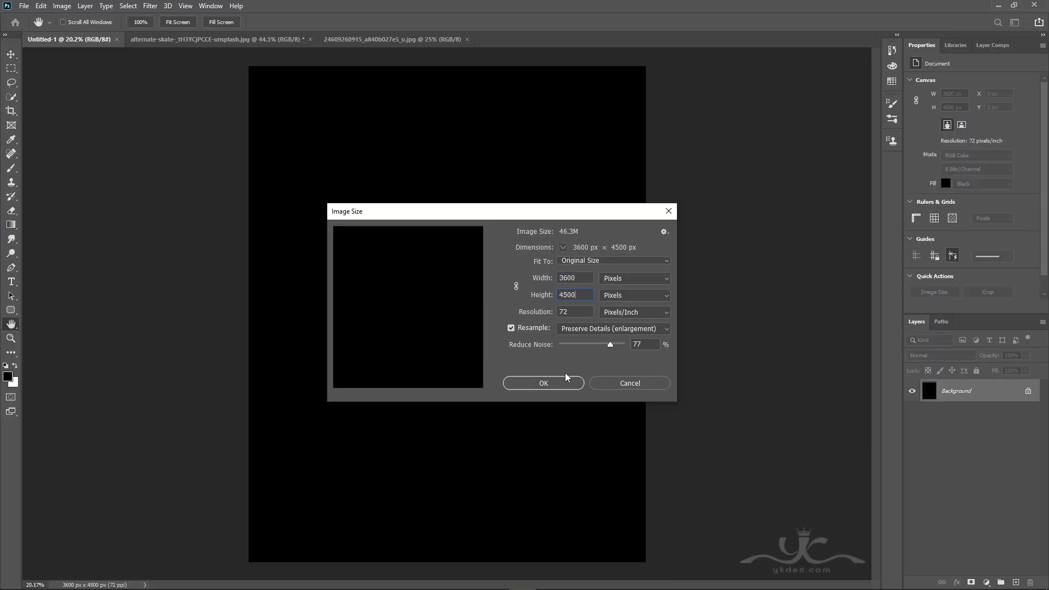
Step: Apply an image size of 3600 × 4500 pixels at 72 pixels/inch to the blank black document
{"action": "left_click", "coordinate": [545, 381]}
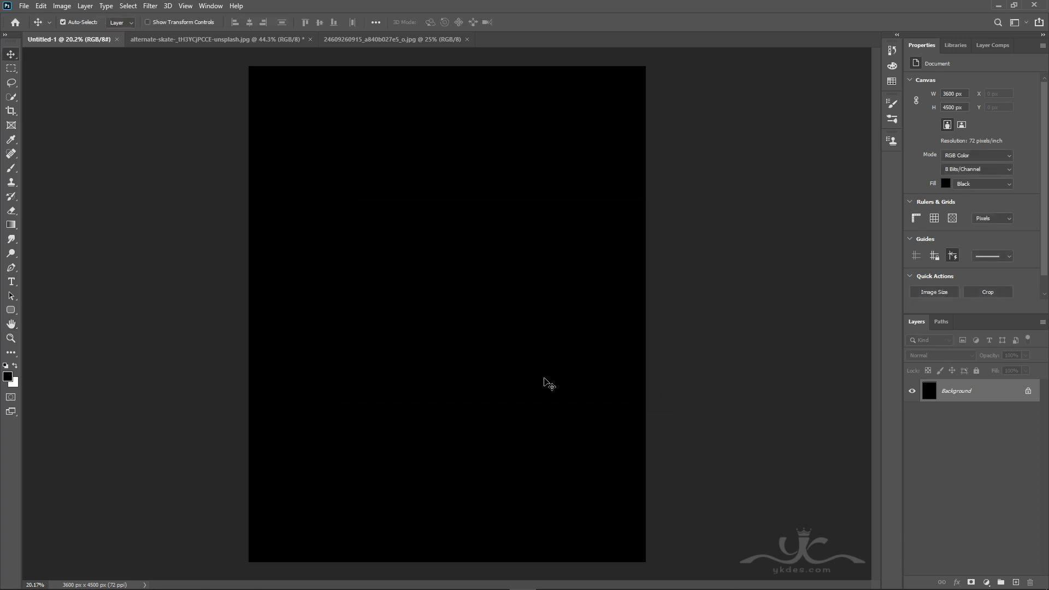
Step: In the skateboarders photo, duplicate the Background layer and hide the original
{"action": "left_click", "coordinate": [210, 39]}
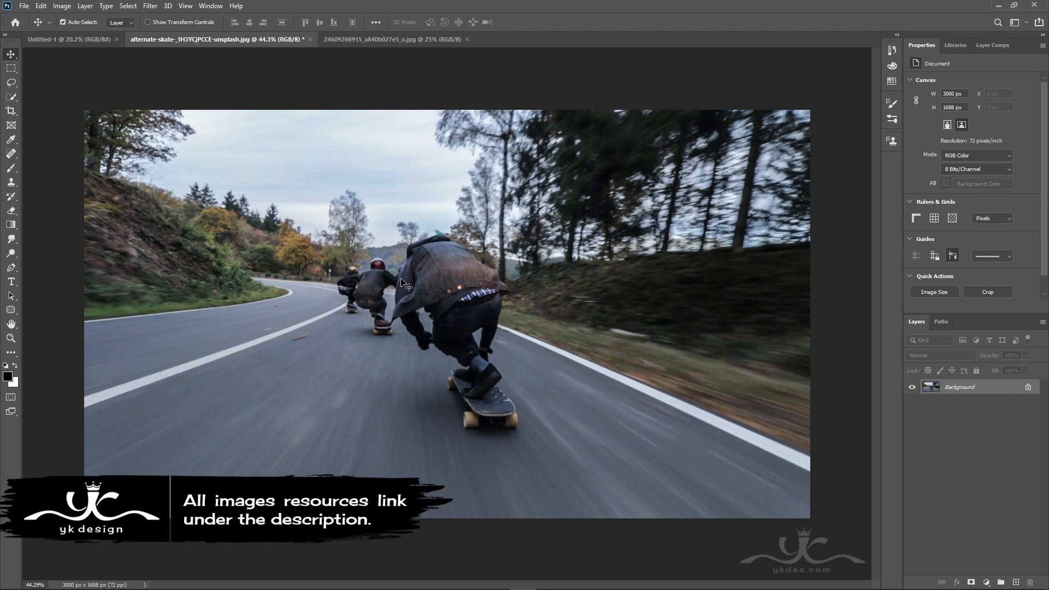
{"action": "left_click_drag", "start_coordinate": [996, 391], "coordinate": [1016, 582]}
{"action": "left_click", "coordinate": [914, 404]}
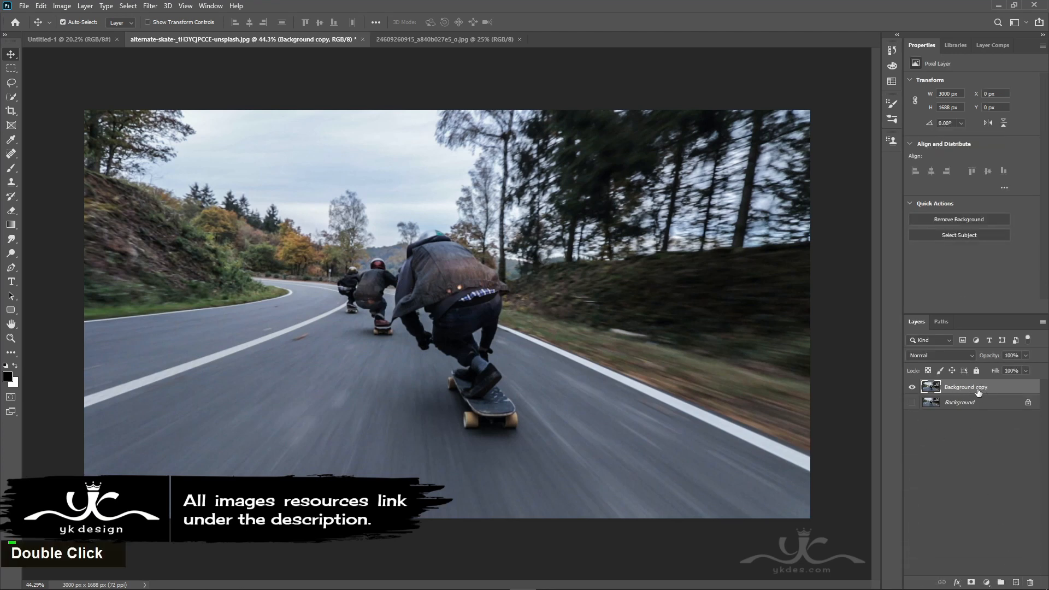
Step: Start a Pen tool path just outside the photo's left edge and run it down the hillside to the start of the far road edge
{"action": "right_click", "coordinate": [11, 268]}
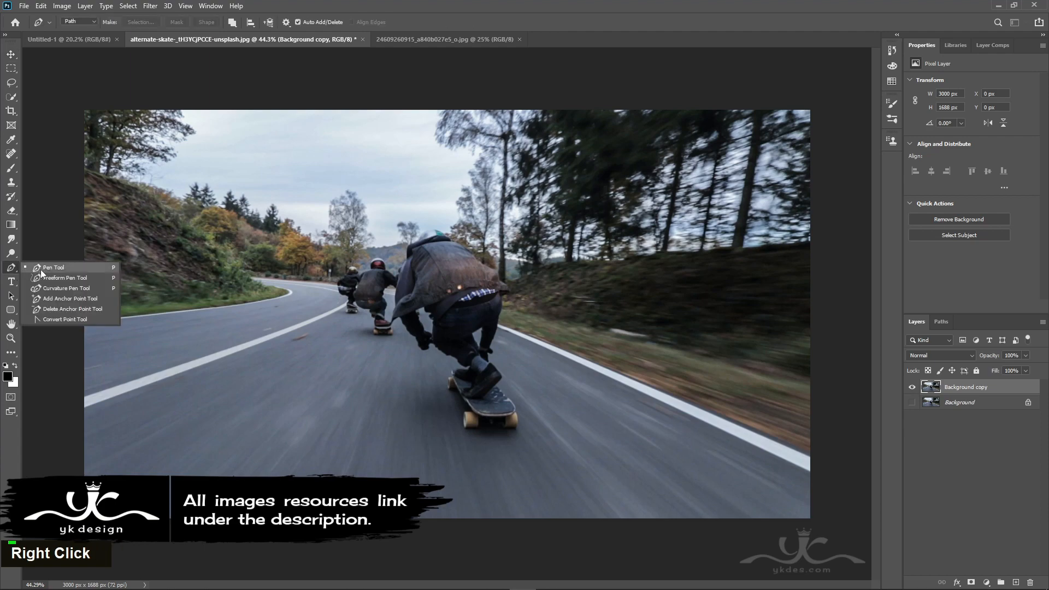
{"action": "left_click", "coordinate": [58, 267]}
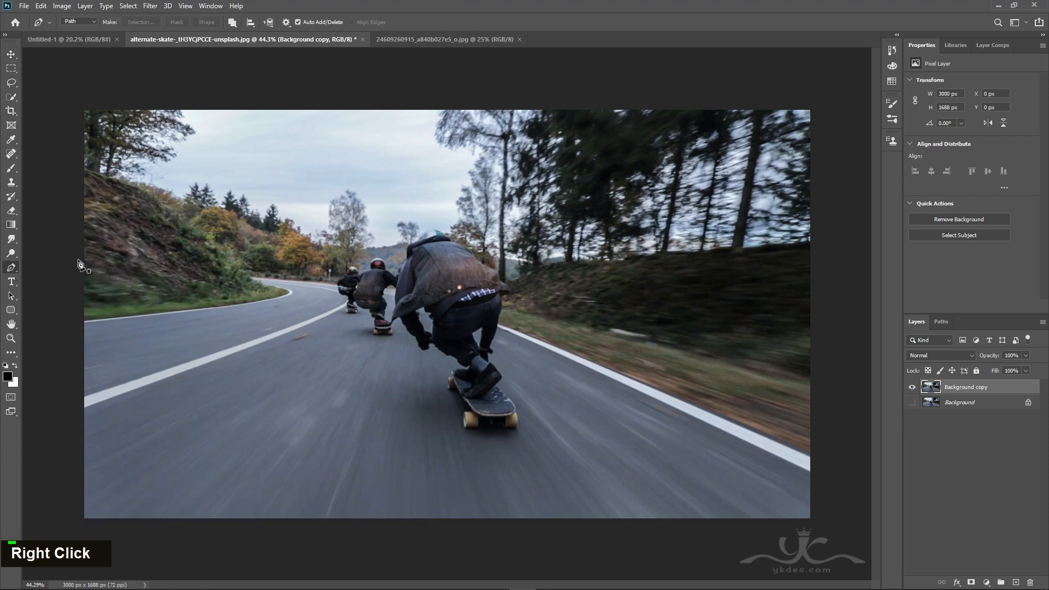
{"action": "scroll", "coordinate": [182, 318], "scroll_direction": "up", "scroll_amount": 5}
{"action": "left_click_drag", "start_coordinate": [210, 315], "coordinate": [407, 345]}
{"action": "scroll", "coordinate": [407, 345], "scroll_direction": "up", "scroll_amount": 2}
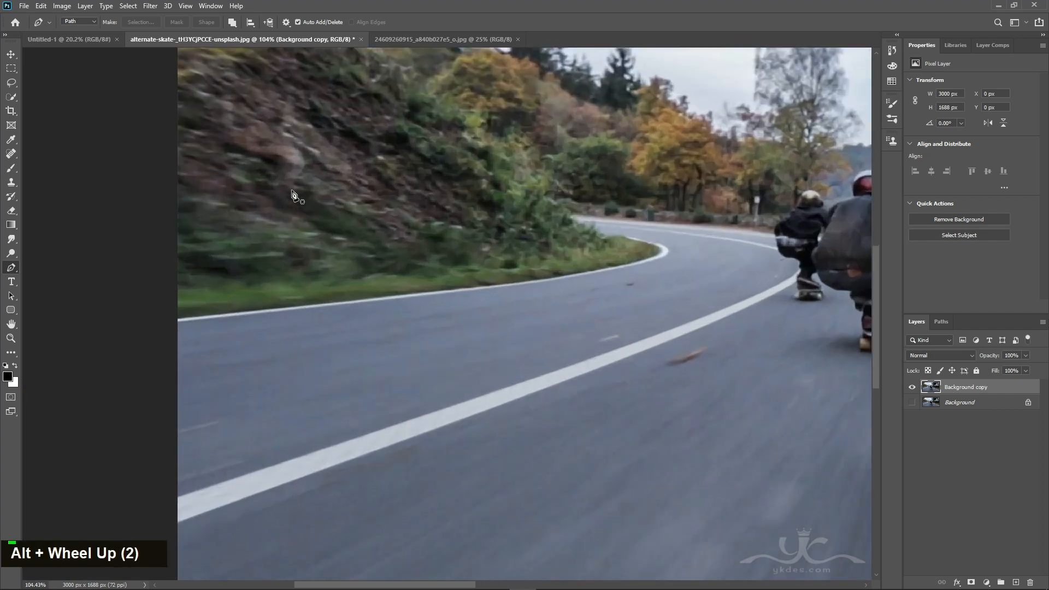
{"action": "left_click_drag", "start_coordinate": [181, 89], "coordinate": [391, 236]}
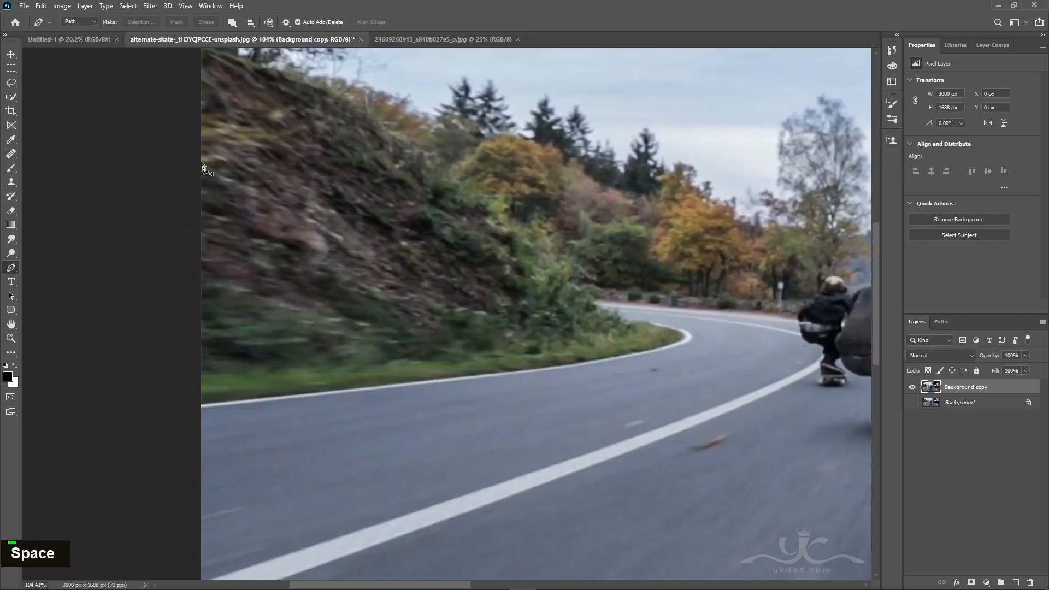
{"action": "left_click", "coordinate": [198, 161]}
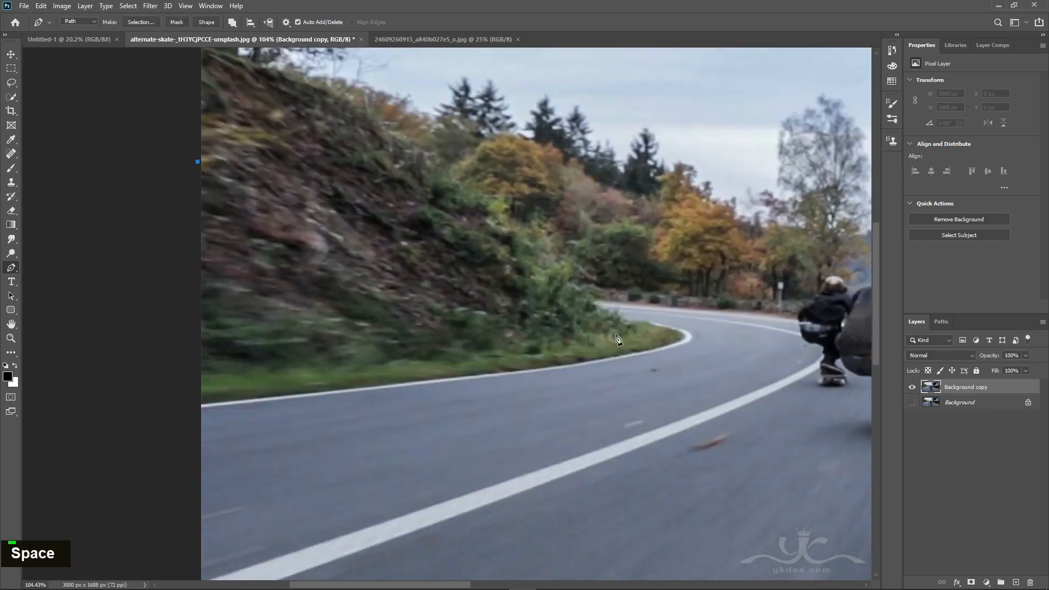
{"action": "left_click", "coordinate": [594, 300]}
{"action": "left_click_drag", "start_coordinate": [605, 339], "coordinate": [419, 345]}
{"action": "key", "text": "ctrl+equal"}
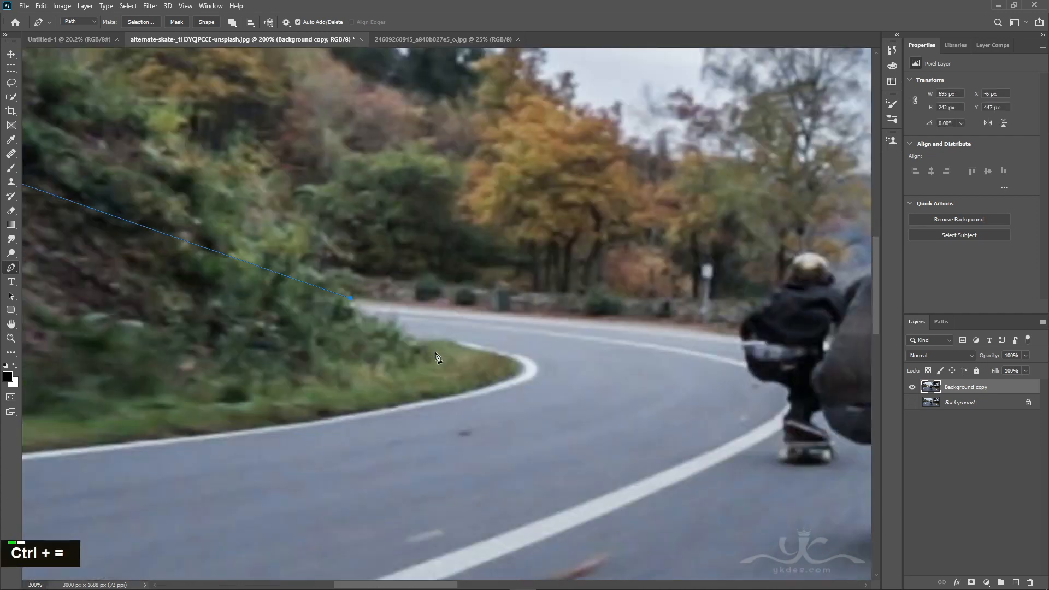
{"action": "left_click_drag", "start_coordinate": [351, 299], "coordinate": [356, 301]}
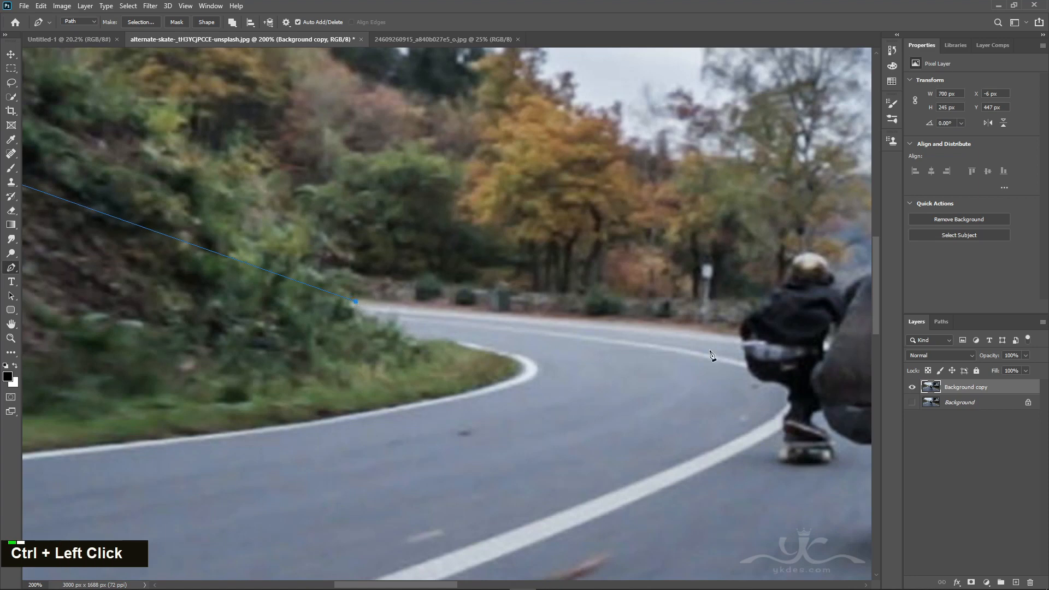
Step: Extend the path along the far edge of the road to the rearmost skater, adjusting added anchors to fit the curve
{"action": "left_click", "coordinate": [740, 338]}
{"action": "left_click", "coordinate": [570, 322]}
{"action": "left_click_drag", "start_coordinate": [570, 321], "coordinate": [587, 323]}
{"action": "left_click", "coordinate": [448, 310], "text": "ctrl"}
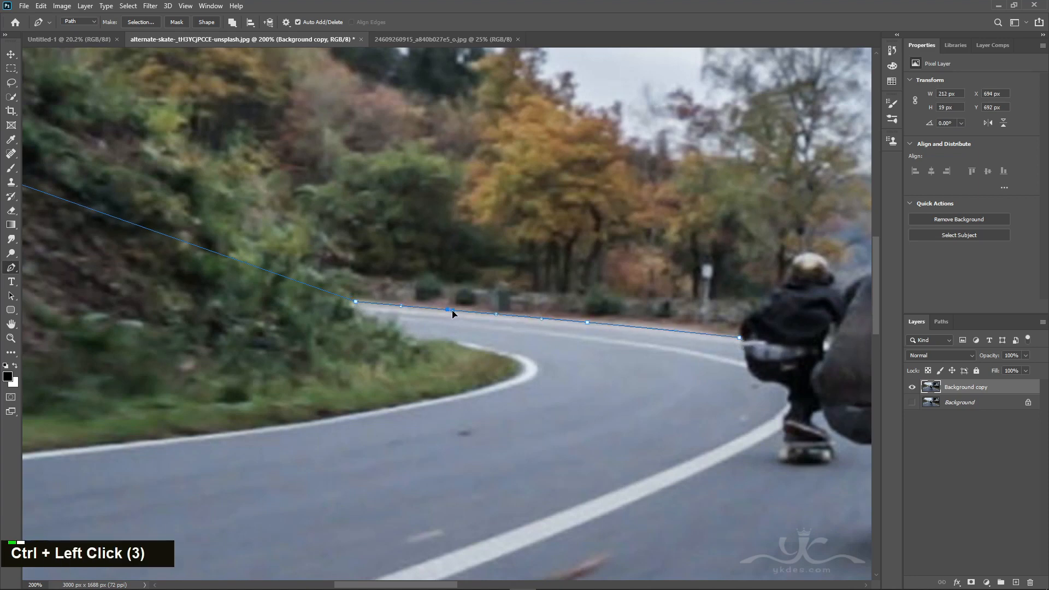
Step: Trace the path up the rearmost skater's back and shoulder to the base of the helmet, bending the segments to fit
{"action": "left_click_drag", "start_coordinate": [656, 367], "coordinate": [419, 370]}
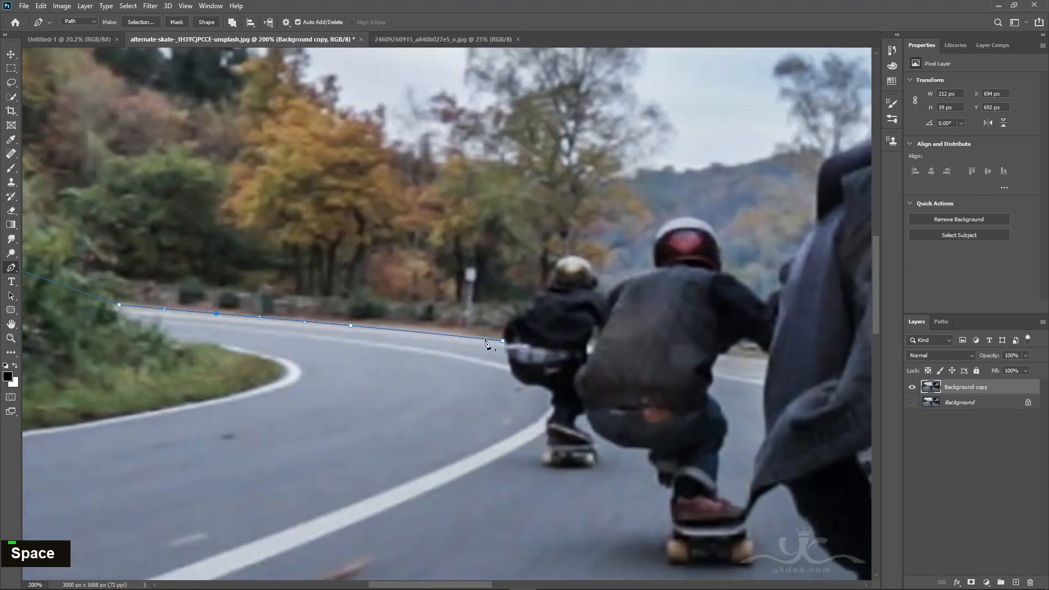
{"action": "left_click", "coordinate": [528, 312]}
{"action": "left_click", "coordinate": [511, 328], "text": "ctrl"}
{"action": "left_click", "coordinate": [507, 324], "text": "ctrl"}
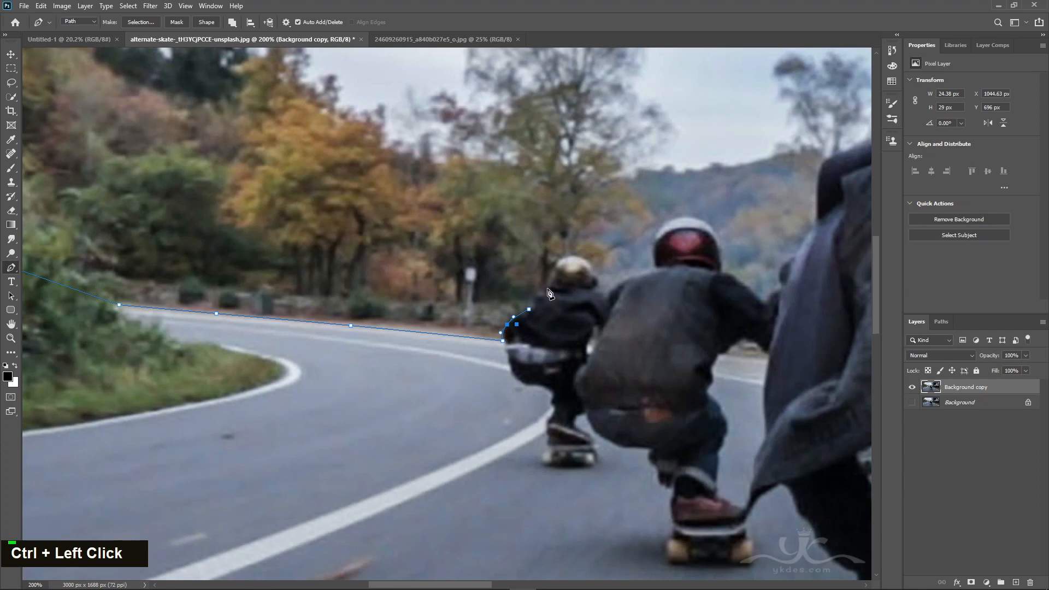
{"action": "left_click", "coordinate": [546, 292]}
{"action": "left_click_drag", "start_coordinate": [545, 292], "coordinate": [546, 288], "text": "ctrl"}
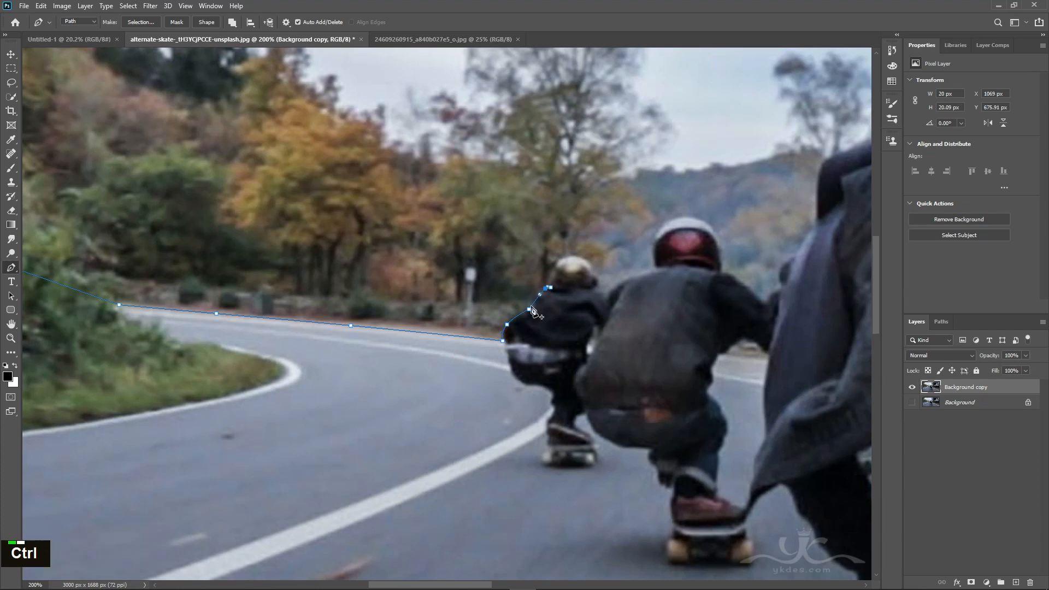
{"action": "left_click", "coordinate": [532, 305]}
{"action": "left_click", "coordinate": [535, 307], "text": "ctrl"}
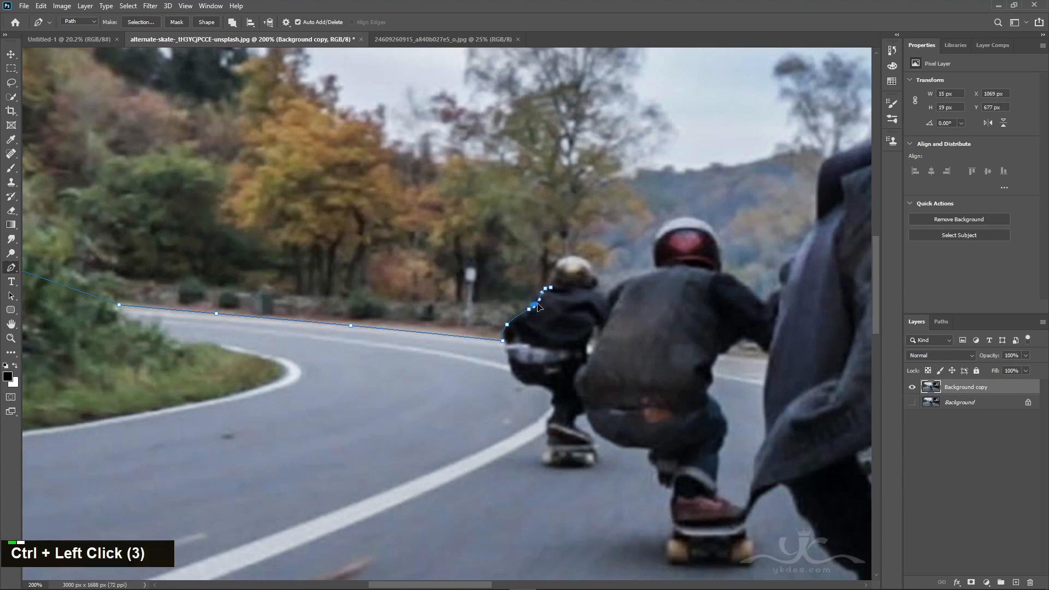
Step: Continue the path around the rearmost skater's helmet and down to where it meets the middle skater
{"action": "left_click", "coordinate": [575, 263]}
{"action": "left_click_drag", "start_coordinate": [574, 264], "coordinate": [560, 260], "text": "ctrl"}
{"action": "left_click", "coordinate": [598, 279], "text": "ctrl"}
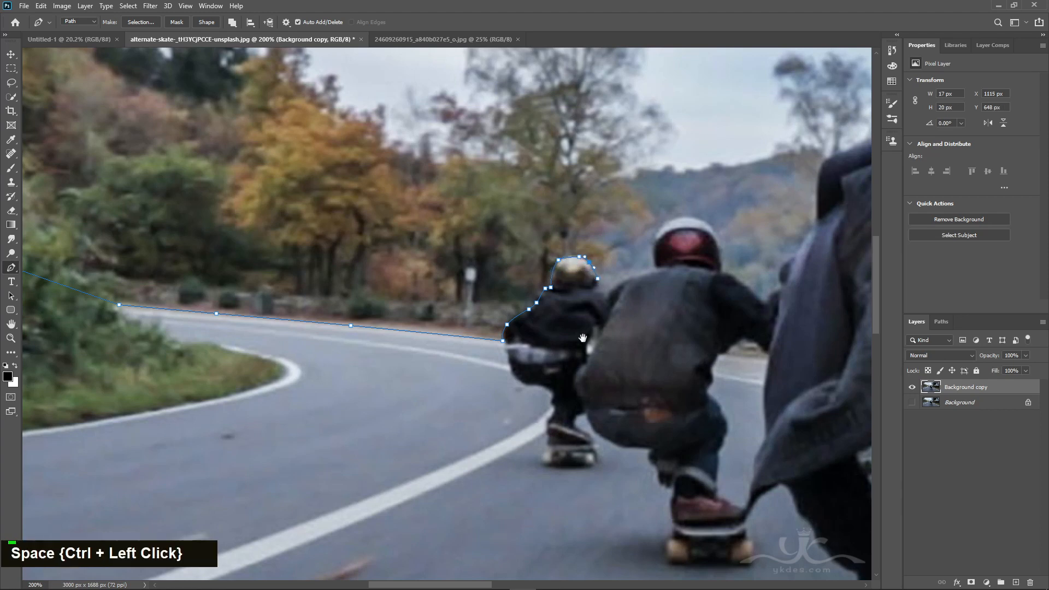
{"action": "left_click_drag", "start_coordinate": [608, 304], "coordinate": [548, 284]}
{"action": "left_click", "coordinate": [539, 282], "text": "ctrl"}
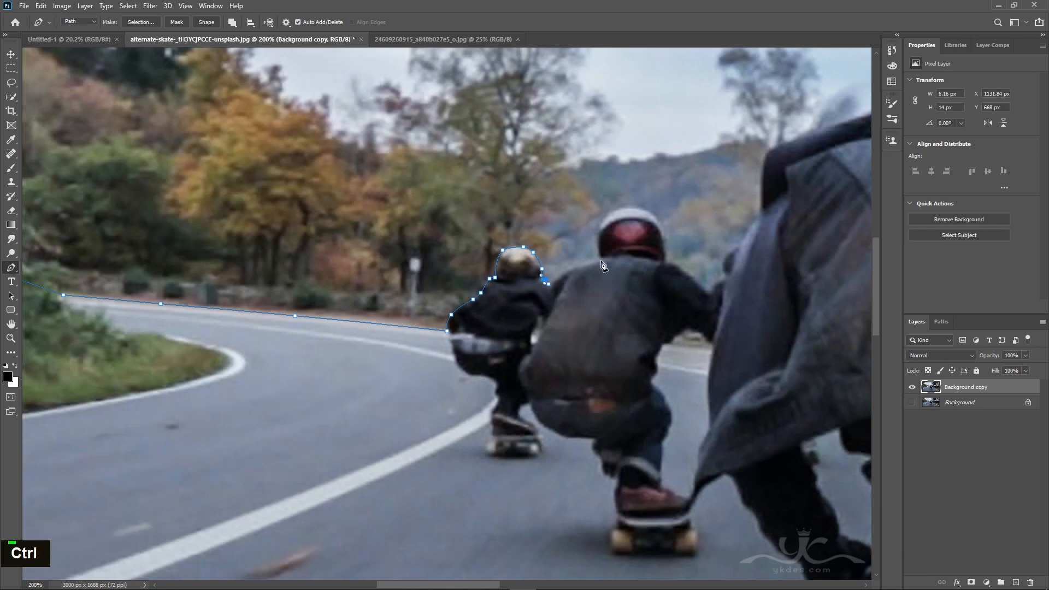
Step: Trace the middle skater's back and red helmet with curved path segments
{"action": "left_click", "coordinate": [601, 260]}
{"action": "left_click", "coordinate": [587, 269], "text": "ctrl"}
{"action": "left_click", "coordinate": [612, 268]}
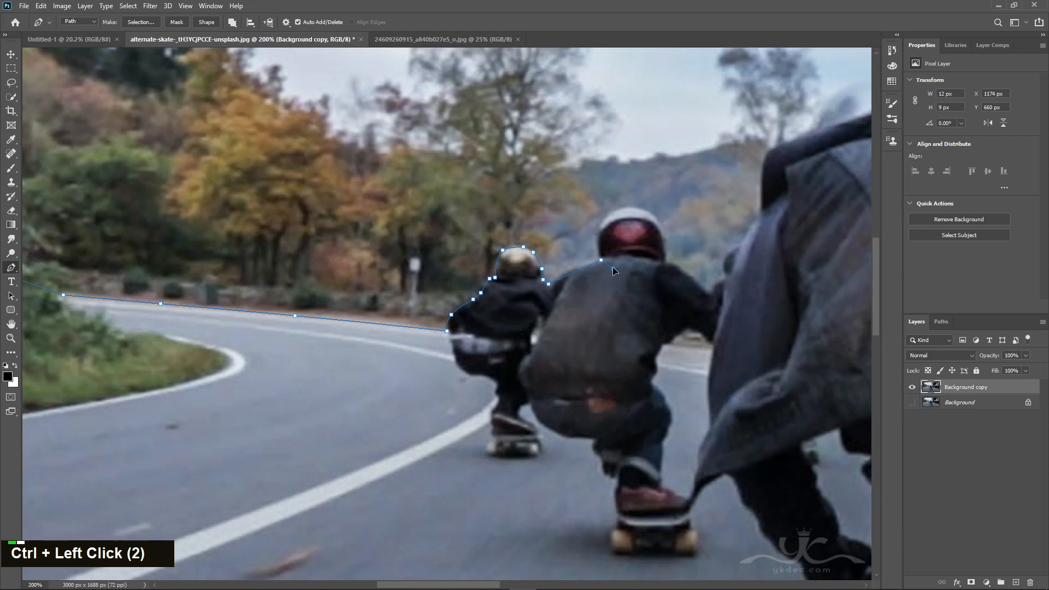
{"action": "left_click", "coordinate": [582, 271], "text": "ctrl"}
{"action": "left_click_drag", "start_coordinate": [666, 258], "coordinate": [660, 224]}
{"action": "left_click", "coordinate": [630, 261]}
{"action": "left_click", "coordinate": [615, 223]}
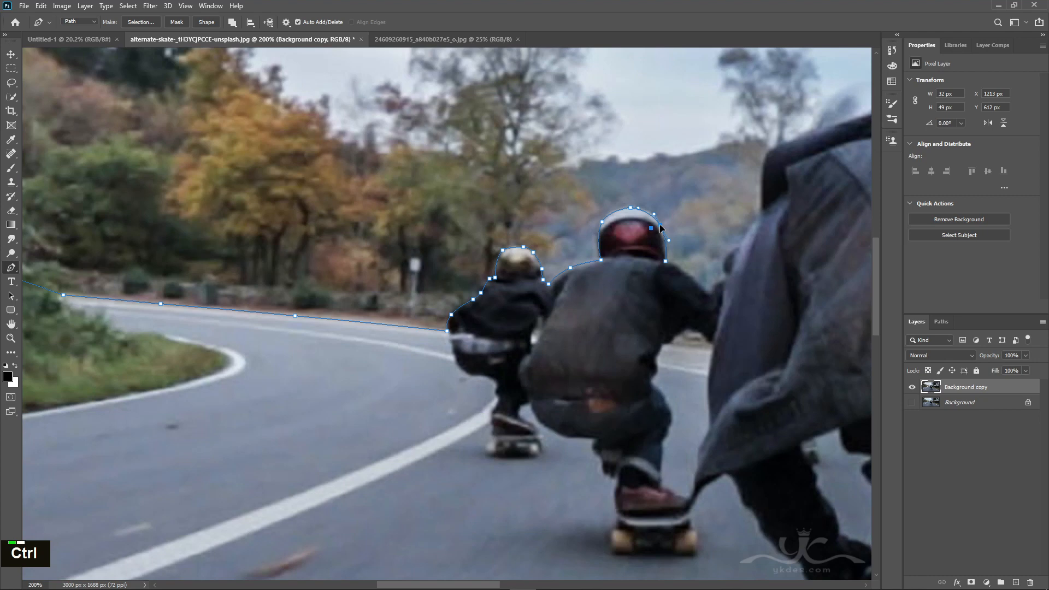
Step: Continue the path along the middle skater's shoulder and arm until it meets the front skater
{"action": "left_click", "coordinate": [709, 292]}
{"action": "left_click", "coordinate": [686, 276]}
{"action": "left_click_drag", "start_coordinate": [687, 276], "coordinate": [679, 266]}
{"action": "left_click", "coordinate": [720, 294], "text": "ctrl"}
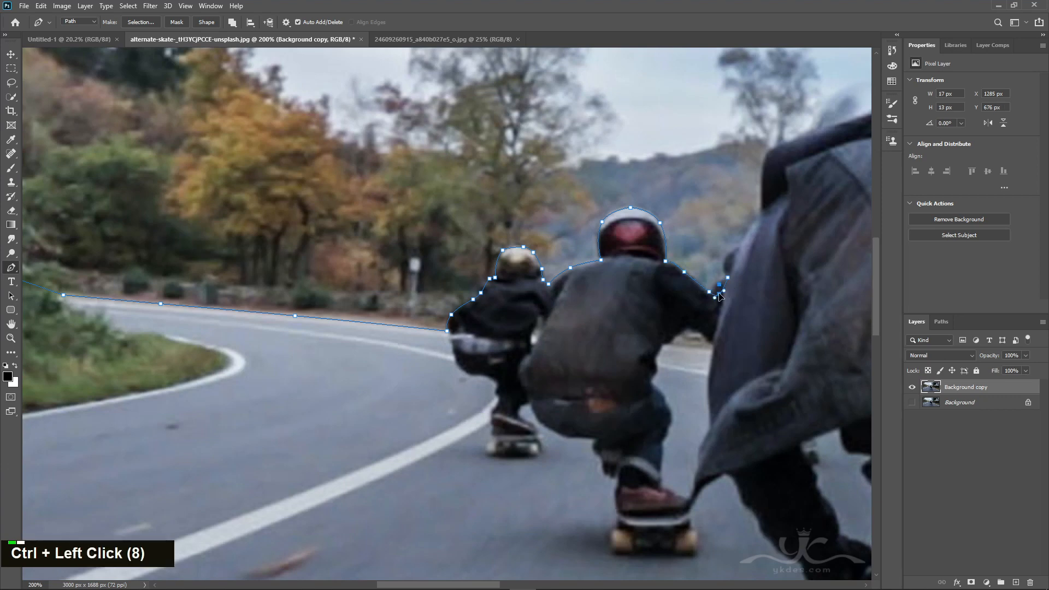
Step: Trace the path up the front skater's arm and around the edge of the hood, curving it to the outline
{"action": "left_click", "coordinate": [761, 217]}
{"action": "left_click", "coordinate": [754, 229]}
{"action": "left_click_drag", "start_coordinate": [754, 230], "coordinate": [426, 387]}
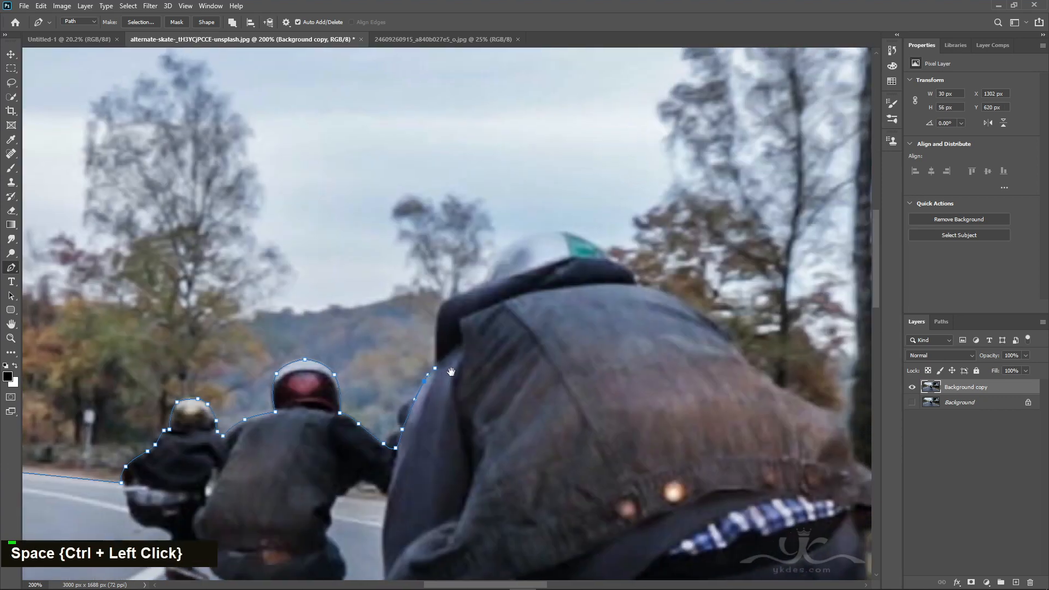
{"action": "left_click", "coordinate": [461, 295]}
{"action": "left_click", "coordinate": [456, 319]}
{"action": "left_click_drag", "start_coordinate": [455, 318], "coordinate": [440, 309]}
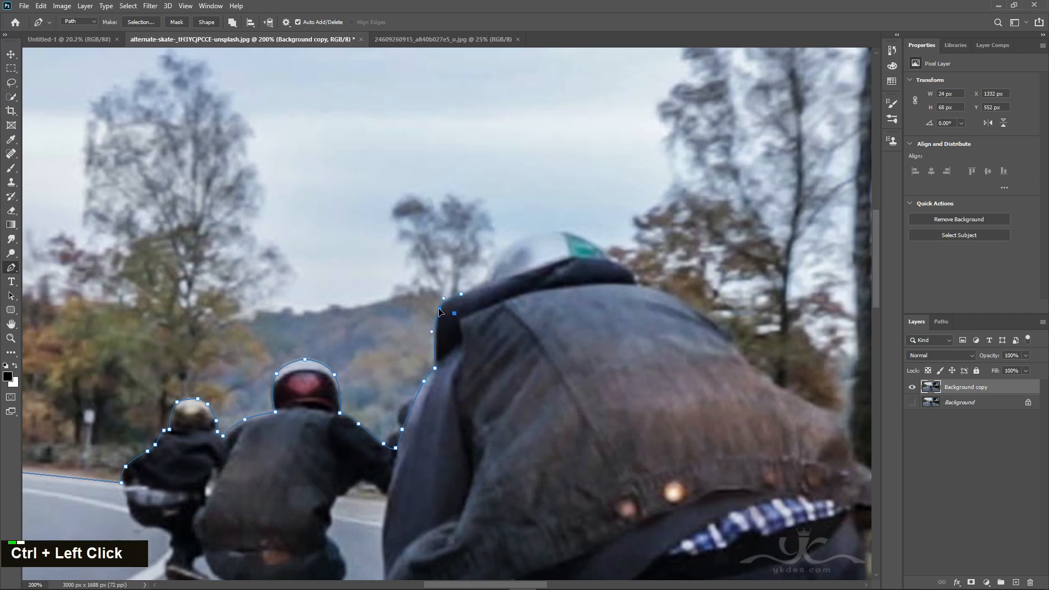
Step: Outline the front skater's helmet and the end of the hood, shaping the curve with added anchors
{"action": "left_click", "coordinate": [484, 283]}
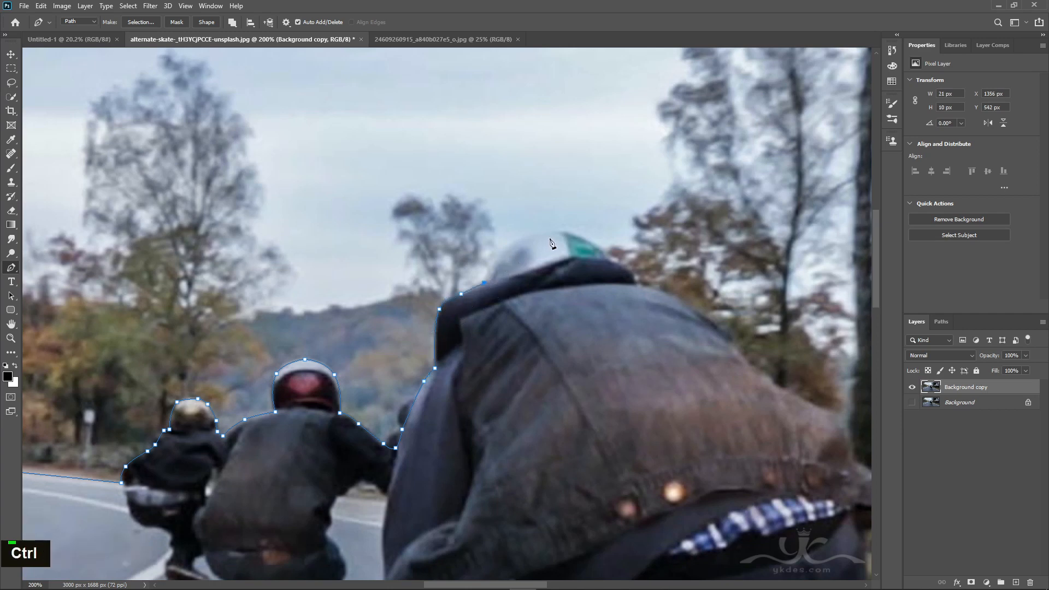
{"action": "left_click", "coordinate": [607, 260]}
{"action": "left_click_drag", "start_coordinate": [546, 271], "coordinate": [509, 249]}
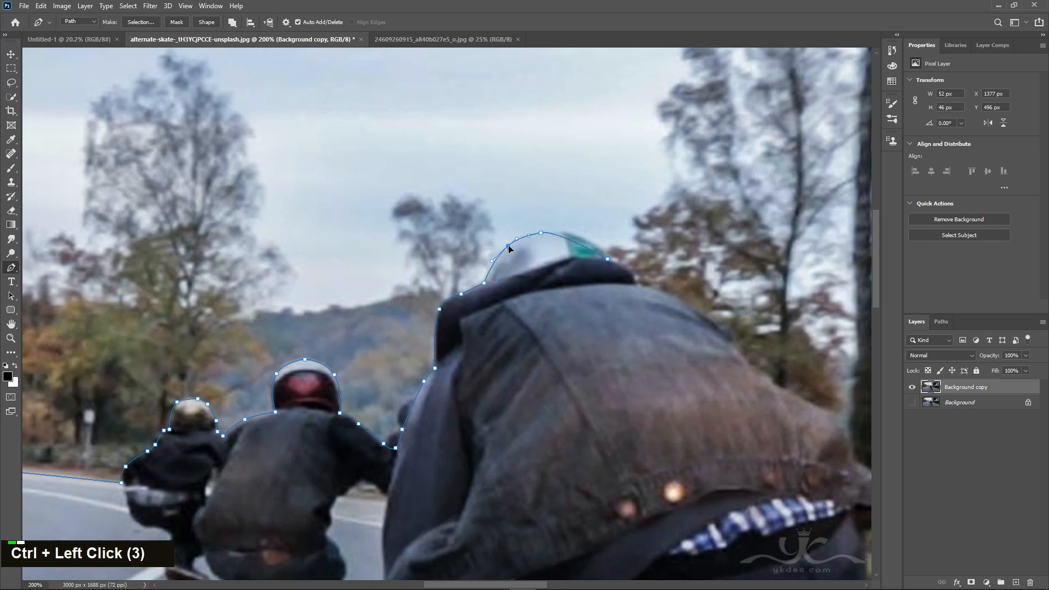
{"action": "left_click", "coordinate": [581, 240], "text": "ctrl"}
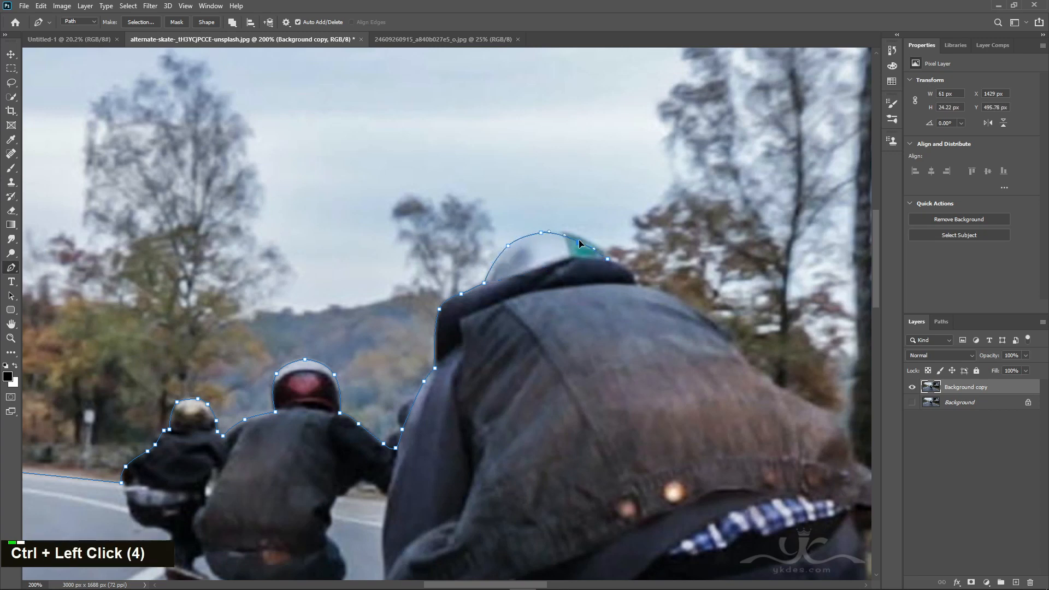
{"action": "left_click", "coordinate": [636, 283]}
{"action": "left_click", "coordinate": [629, 277], "text": "ctrl"}
Step: Trace the back of the front skater's jacket down to its rear hem, adjusting anchors to follow the curves
{"action": "left_click_drag", "start_coordinate": [632, 276], "coordinate": [383, 127]}
{"action": "left_click", "coordinate": [472, 183]}
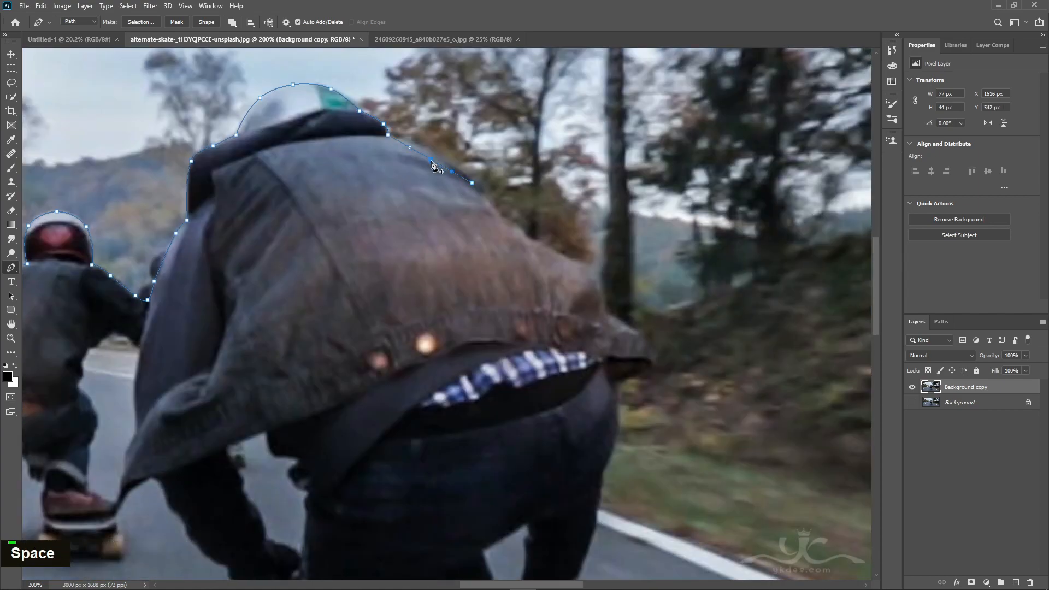
{"action": "left_click_drag", "start_coordinate": [432, 163], "coordinate": [430, 154], "text": "ctrl"}
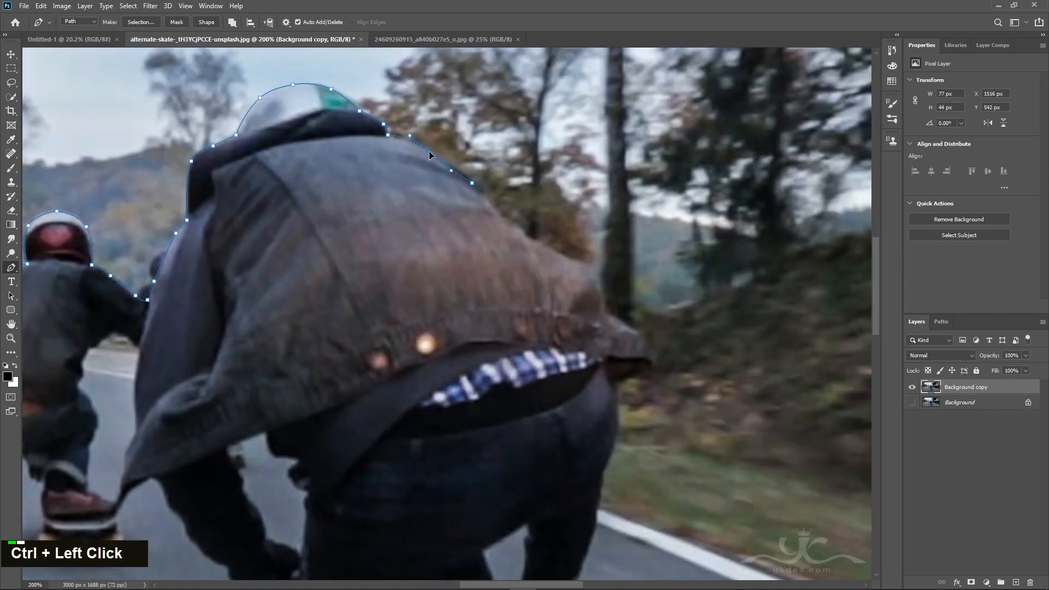
{"action": "left_click", "coordinate": [606, 303], "text": "ctrl"}
{"action": "left_click_drag", "start_coordinate": [590, 291], "coordinate": [590, 276], "text": "ctrl"}
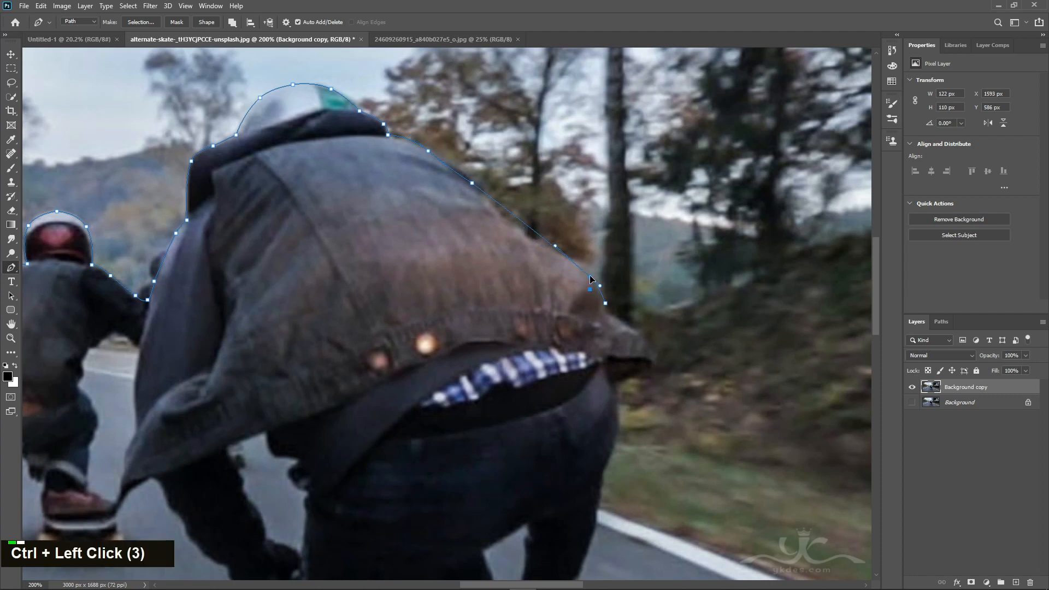
{"action": "left_click", "coordinate": [531, 227]}
{"action": "left_click_drag", "start_coordinate": [531, 226], "coordinate": [528, 232], "text": "ctrl"}
{"action": "left_click", "coordinate": [625, 326]}
{"action": "left_click", "coordinate": [615, 315]}
{"action": "left_click_drag", "start_coordinate": [615, 315], "coordinate": [611, 315], "text": "ctrl"}
Step: Extend the path from the jacket hem along the top of the dark embankment beneath the trees, curving it to the ridge
{"action": "left_click", "coordinate": [823, 252]}
{"action": "left_click", "coordinate": [714, 294]}
{"action": "left_click_drag", "start_coordinate": [713, 293], "coordinate": [266, 381], "text": "ctrl"}
{"action": "left_click", "coordinate": [575, 317]}
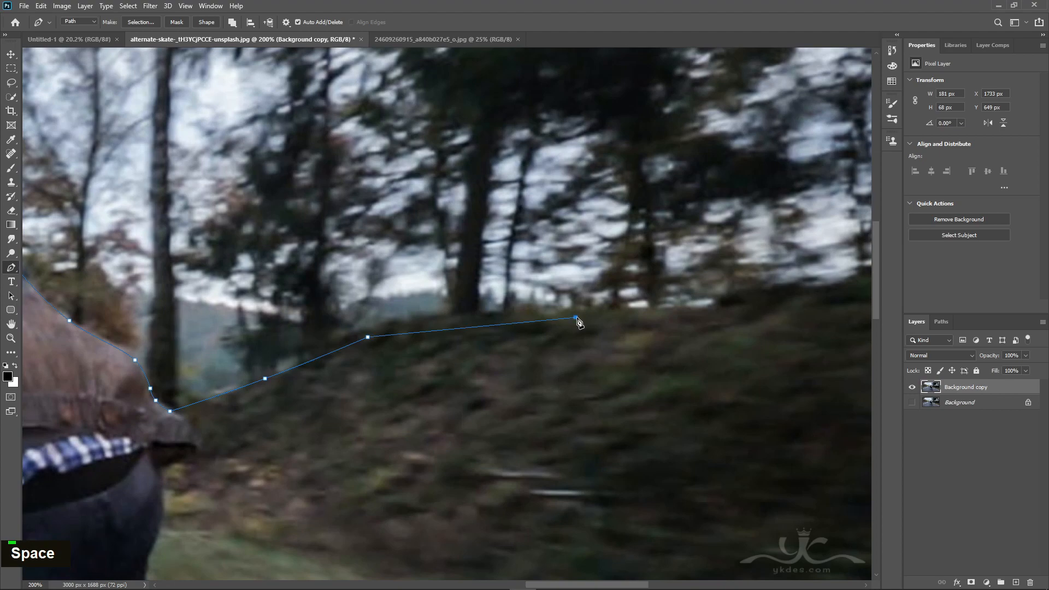
{"action": "left_click", "coordinate": [446, 330]}
{"action": "left_click_drag", "start_coordinate": [445, 330], "coordinate": [449, 319], "text": "ctrl"}
{"action": "left_click", "coordinate": [809, 297]}
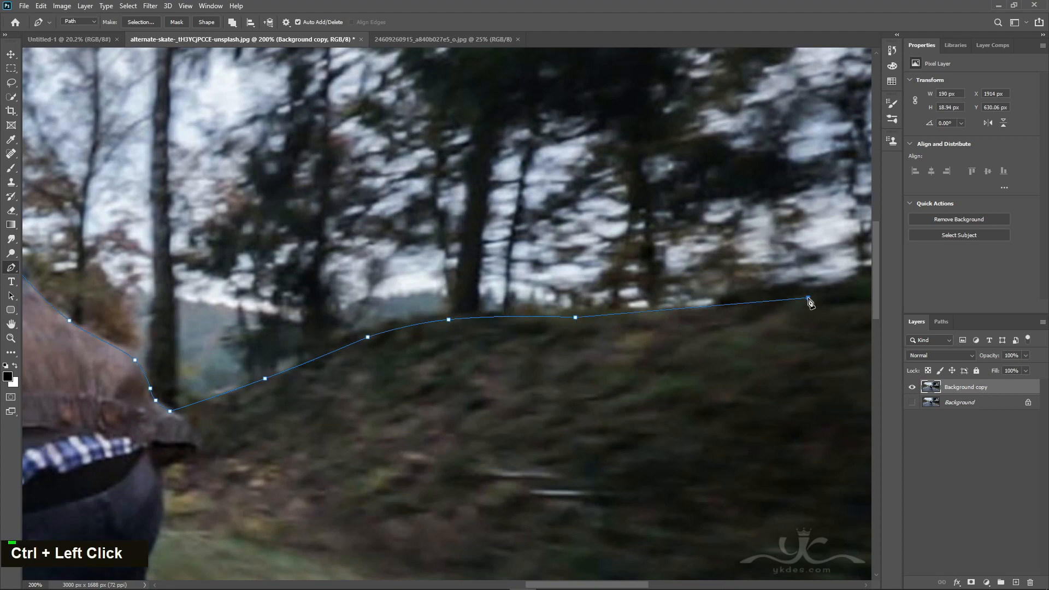
{"action": "left_click", "coordinate": [692, 308]}
{"action": "left_click_drag", "start_coordinate": [693, 309], "coordinate": [698, 311], "text": "ctrl"}
Step: Finish the embankment ridge section by taking the path just past the photo's right edge and adjusting its curve
{"action": "left_click_drag", "start_coordinate": [731, 342], "coordinate": [337, 410]}
{"action": "left_click", "coordinate": [627, 342]}
{"action": "key", "text": "ctrl+minus"}
{"action": "key", "text": "ctrl+minus"}
{"action": "key", "text": "ctrl+minus"}
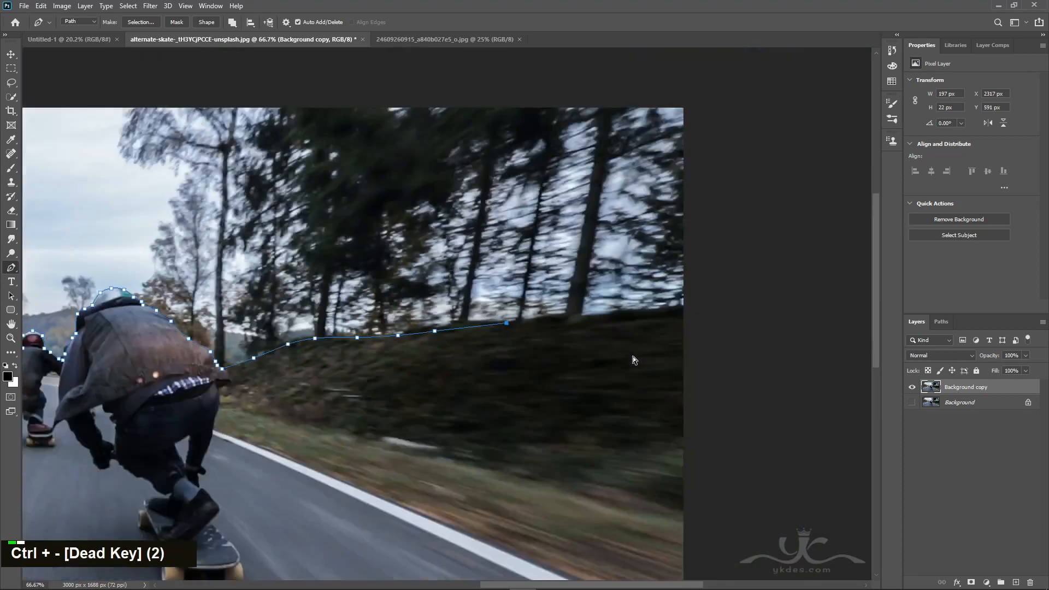
{"action": "left_click", "coordinate": [696, 249], "text": "ctrl"}
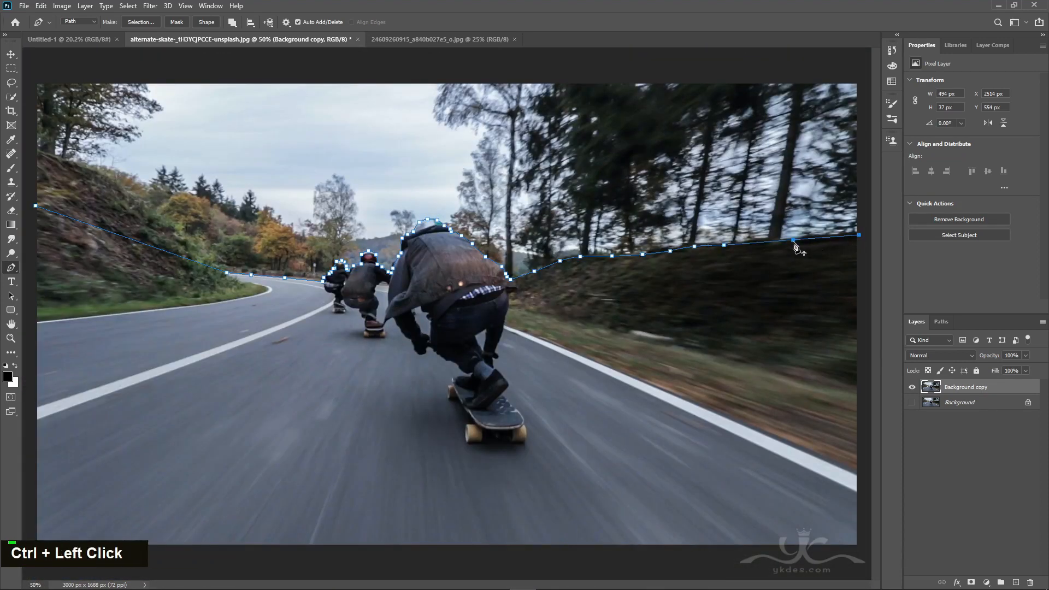
{"action": "left_click", "coordinate": [798, 242], "text": "ctrl"}
Step: Close the path by running it just outside the photo's right, bottom and left edges back to the starting anchor
{"action": "left_click", "coordinate": [863, 546]}
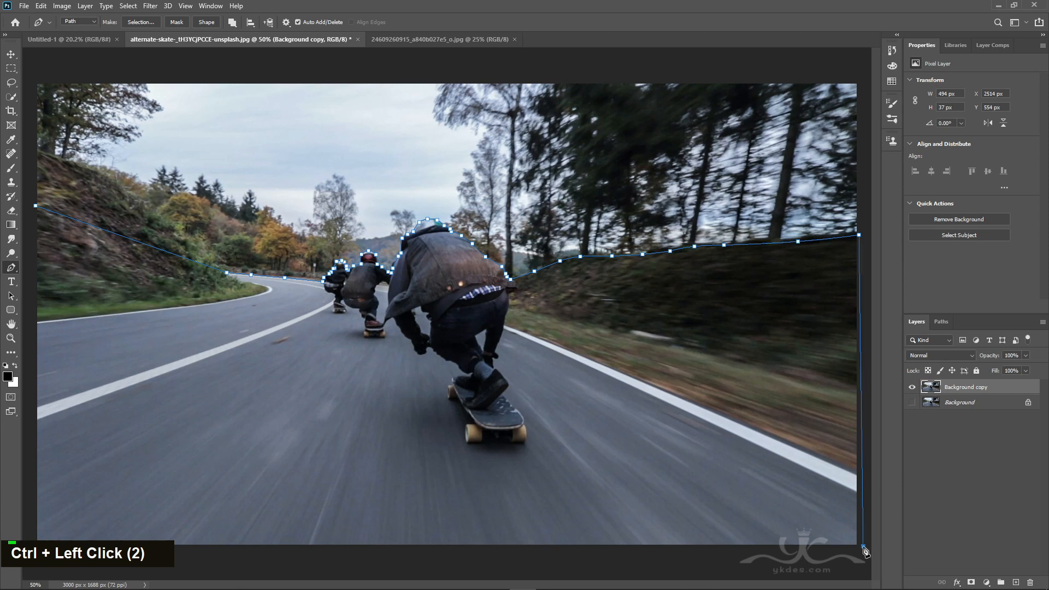
{"action": "key", "text": "space"}
{"action": "left_click", "coordinate": [244, 559]}
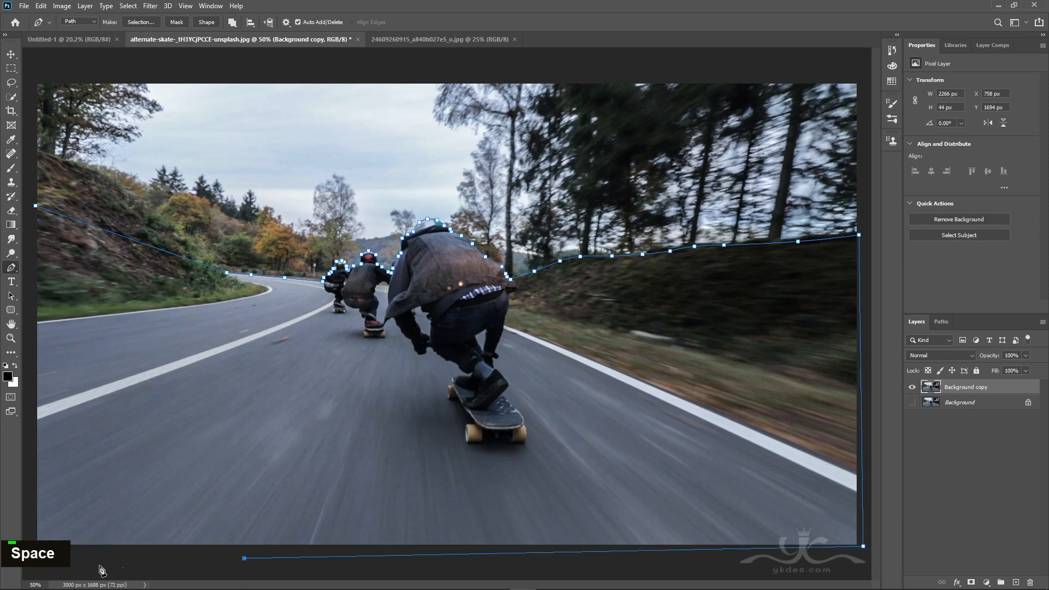
{"action": "left_click", "coordinate": [32, 566]}
{"action": "left_click", "coordinate": [28, 531]}
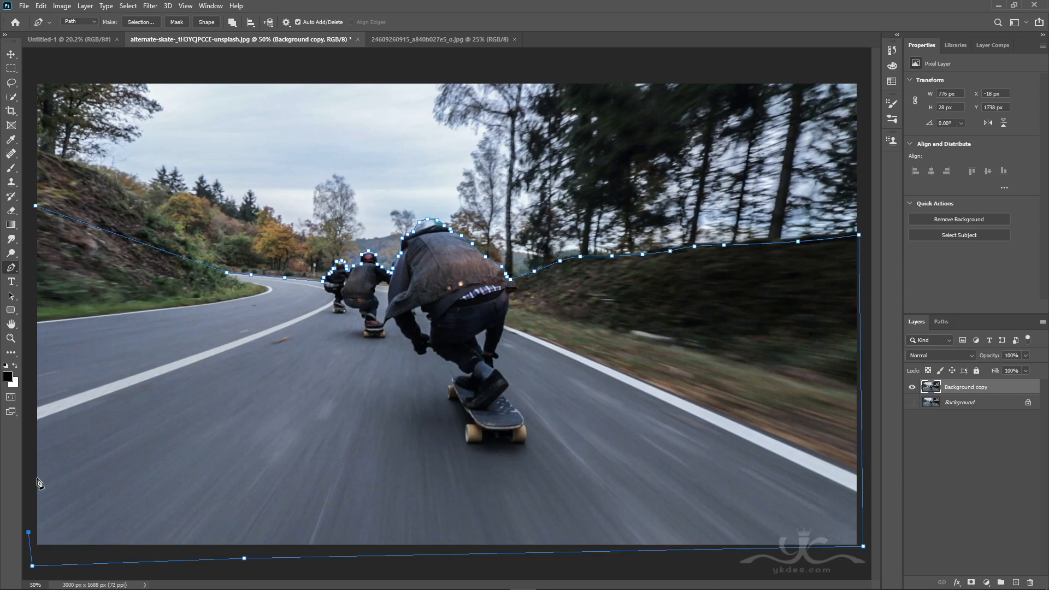
{"action": "left_click", "coordinate": [35, 206]}
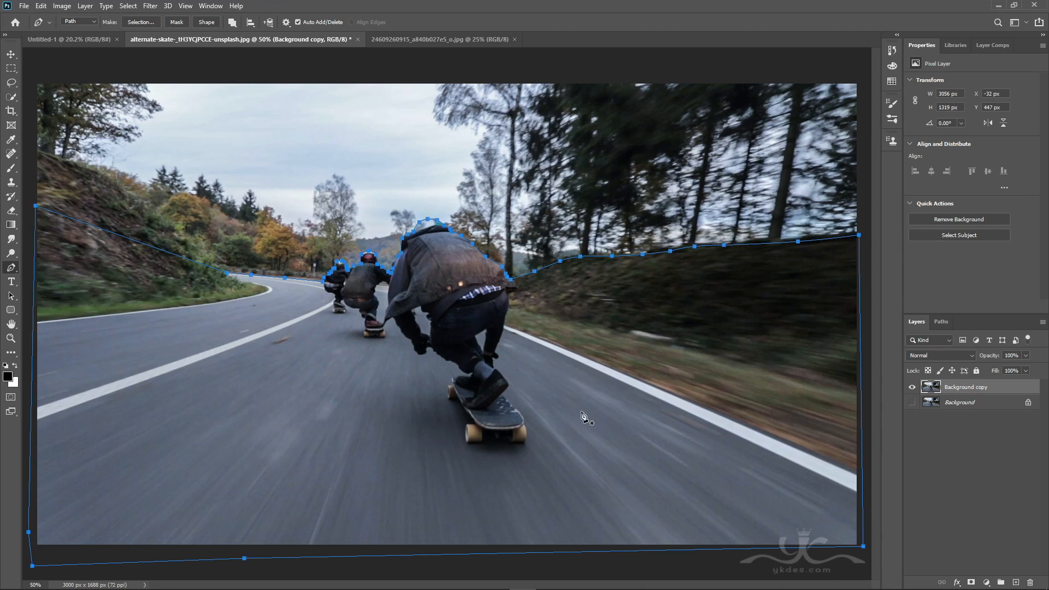
Step: Convert the path to a selection, mask the Background copy layer with it, and move the cutout into the Untitled-1 document
{"action": "key", "text": "ctrl+Return"}
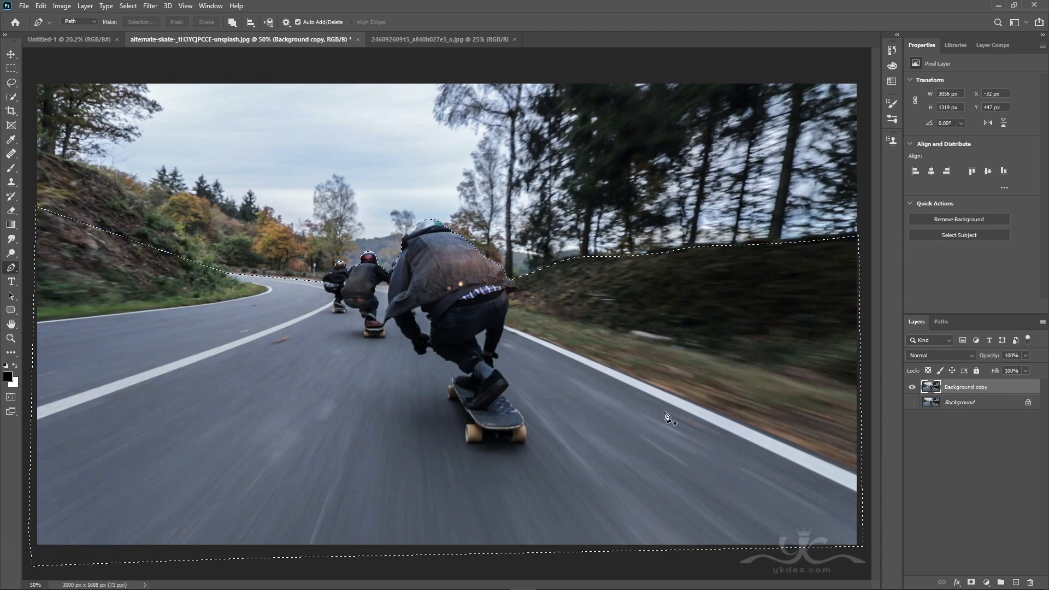
{"action": "left_click", "coordinate": [971, 583]}
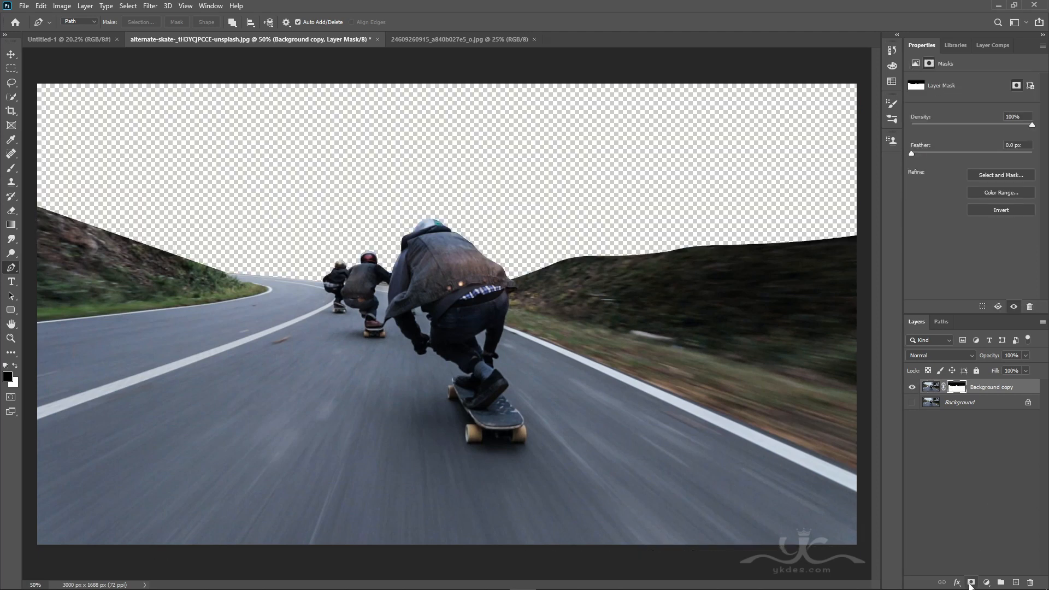
{"action": "left_click", "coordinate": [11, 54]}
{"action": "left_click_drag", "start_coordinate": [442, 297], "coordinate": [408, 290]}
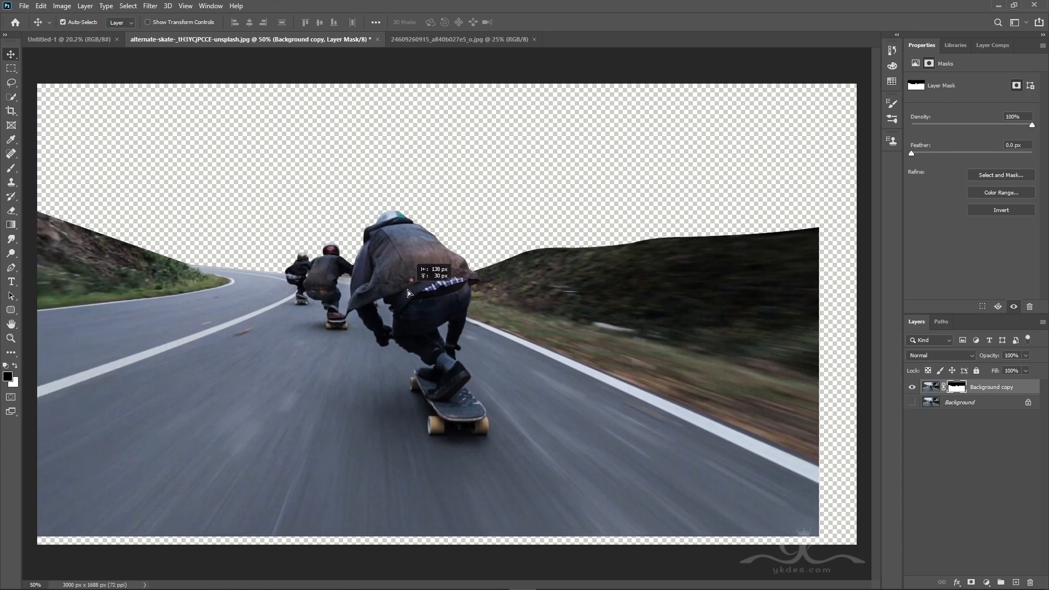
{"action": "left_click_drag", "start_coordinate": [408, 290], "coordinate": [524, 355]}
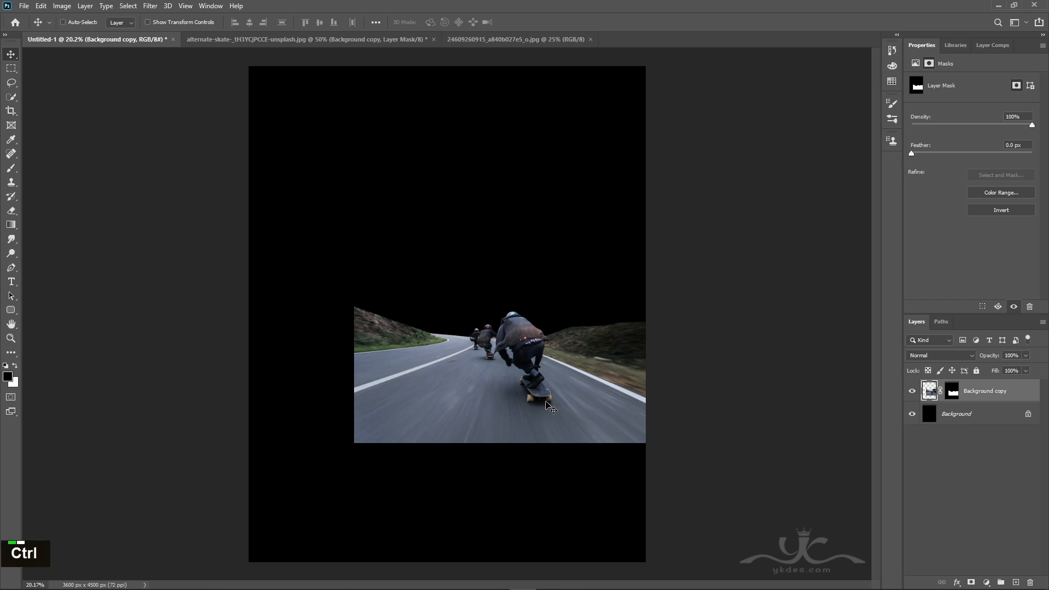
Step: Enlarge the skater cutout proportionally to more than double its size and position it across the lower part of the canvas
{"action": "key", "text": "ctrl+t"}
{"action": "key", "text": "alt+shift"}
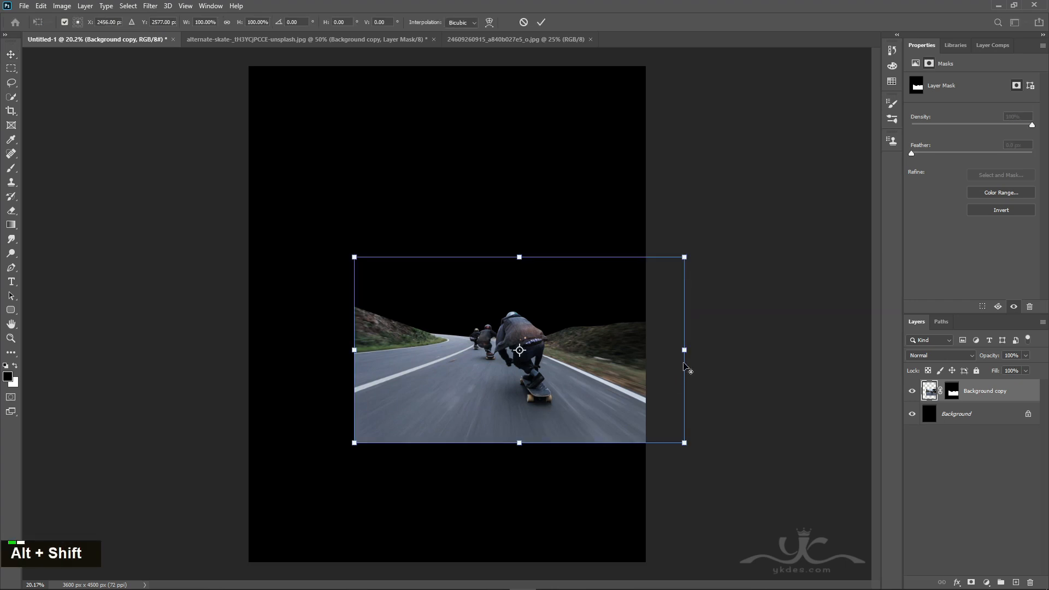
{"action": "left_click_drag", "start_coordinate": [685, 361], "coordinate": [867, 346]}
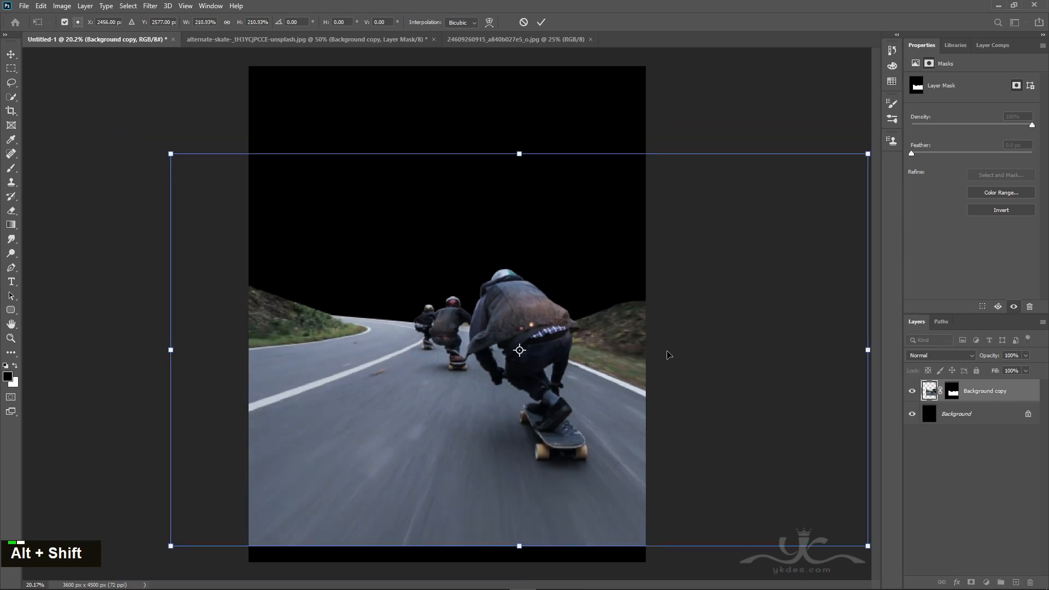
{"action": "left_click_drag", "start_coordinate": [646, 359], "coordinate": [631, 440]}
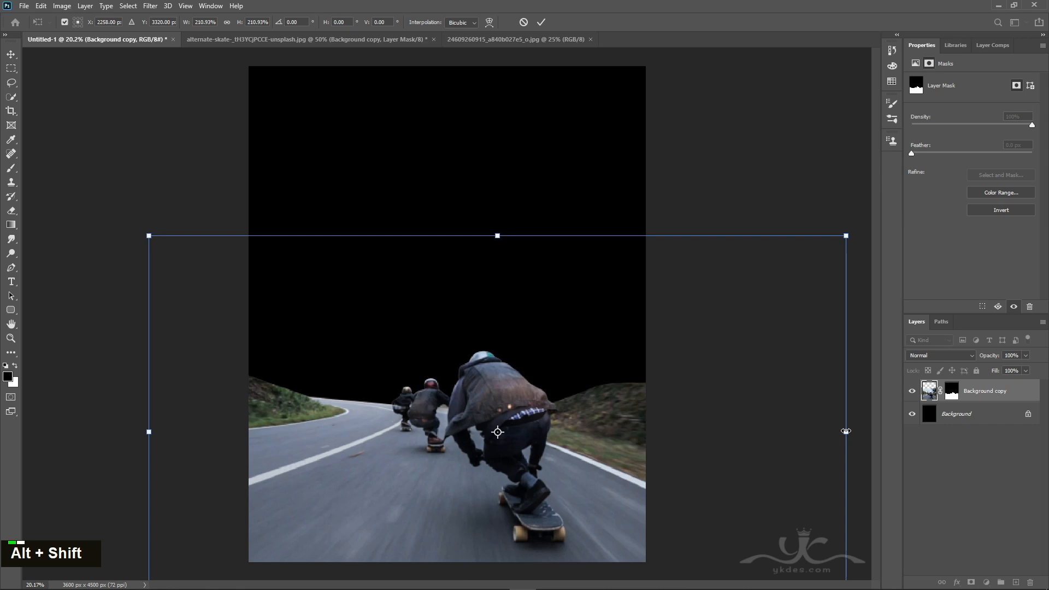
{"action": "left_click_drag", "start_coordinate": [846, 431], "coordinate": [891, 431]}
{"action": "left_click_drag", "start_coordinate": [605, 454], "coordinate": [614, 448]}
{"action": "key", "text": "Return"}
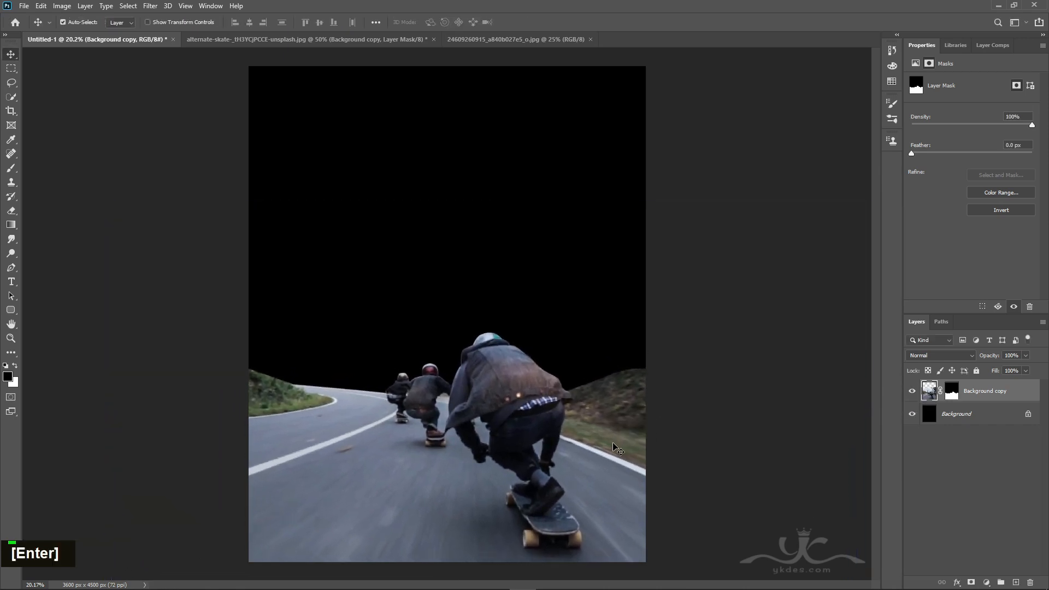
Step: Scale the skater cutout down to 94.31% and shift it 20 px right and 50 px up
{"action": "key", "text": "ctrl+t"}
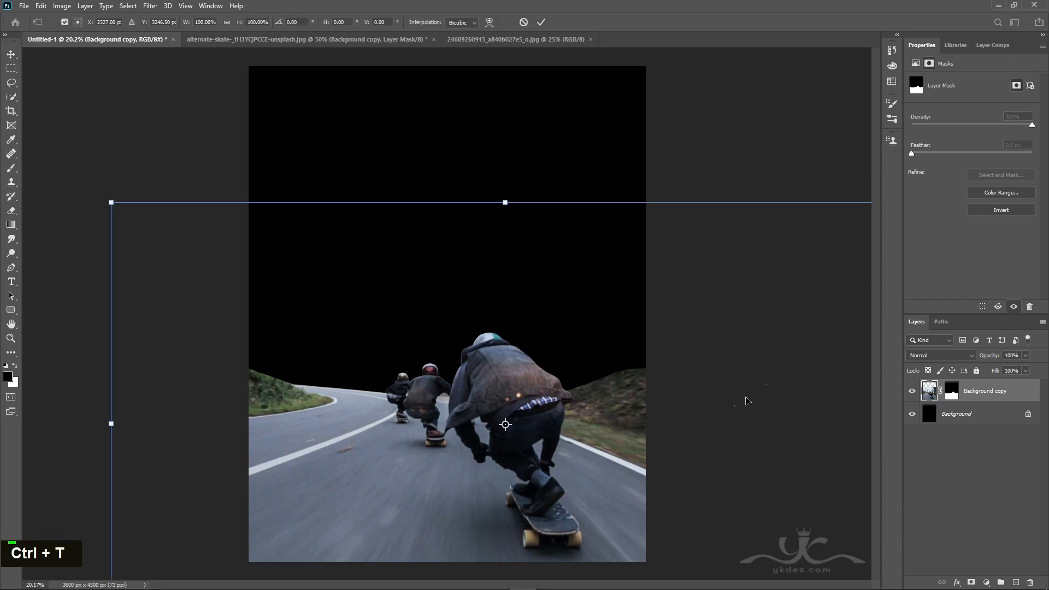
{"action": "left_click_drag", "start_coordinate": [112, 423], "coordinate": [133, 423]}
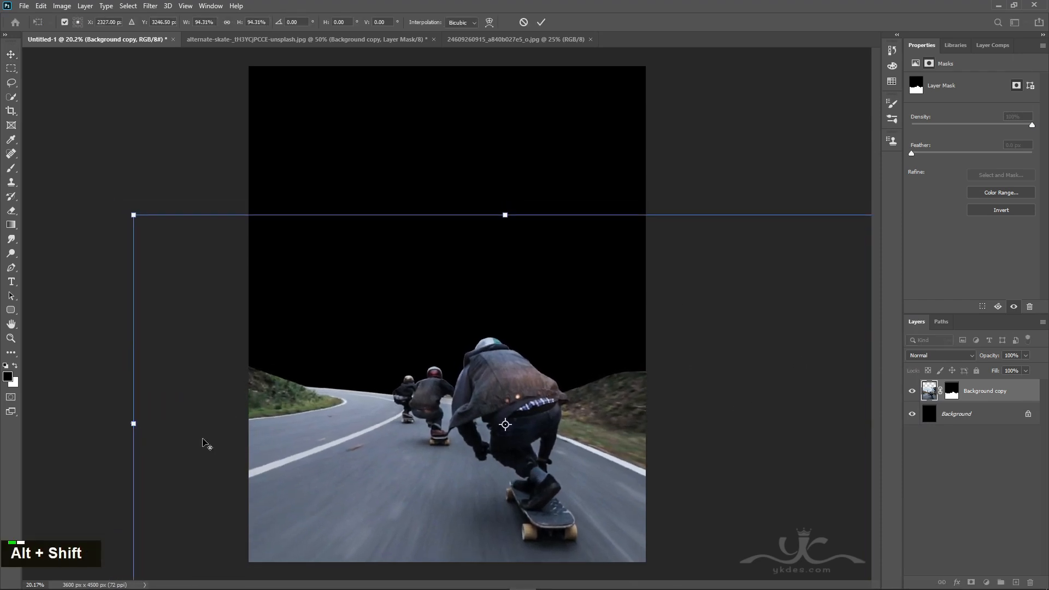
{"action": "left_click_drag", "start_coordinate": [589, 490], "coordinate": [594, 487]}
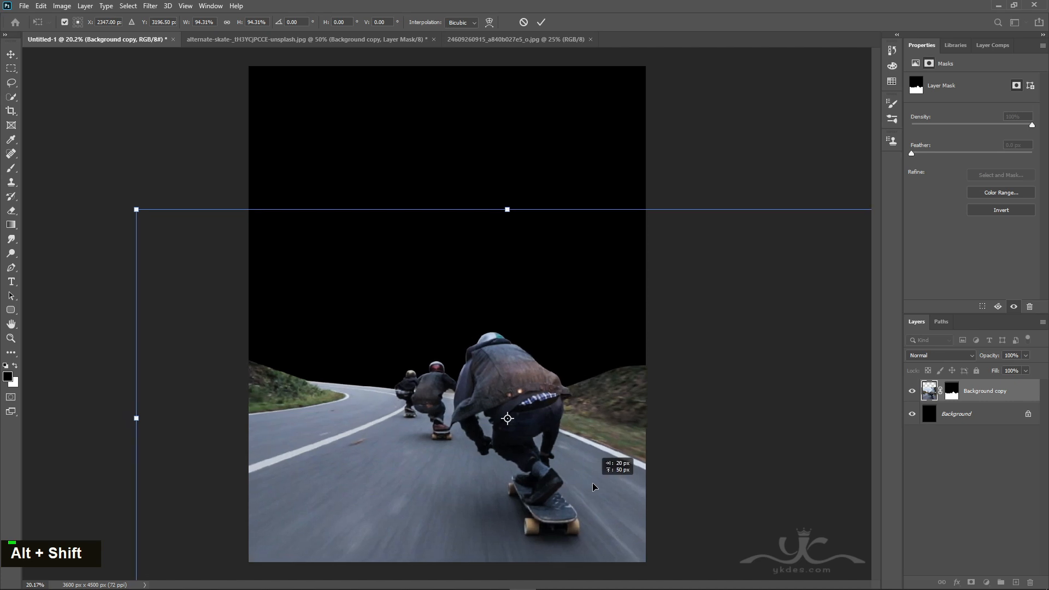
{"action": "key", "text": "Return"}
Step: Reduce the skater cutout again to about 6516 × 3666 px and lower it slightly so the road still fills the canvas bottom
{"action": "key", "text": "ctrl+t"}
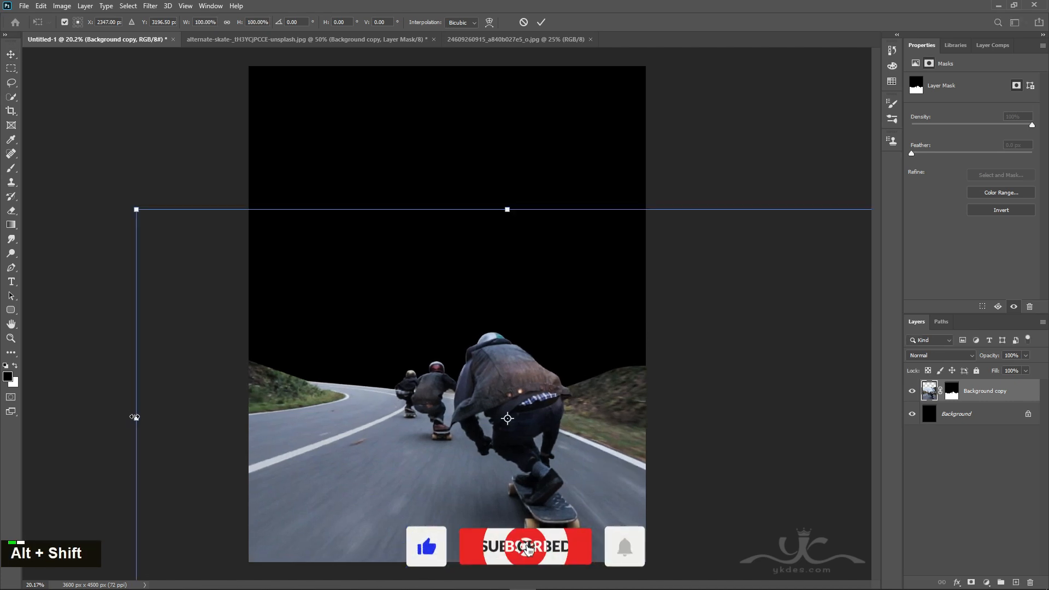
{"action": "left_click_drag", "start_coordinate": [135, 417], "coordinate": [155, 418]}
{"action": "left_click_drag", "start_coordinate": [410, 409], "coordinate": [410, 416]}
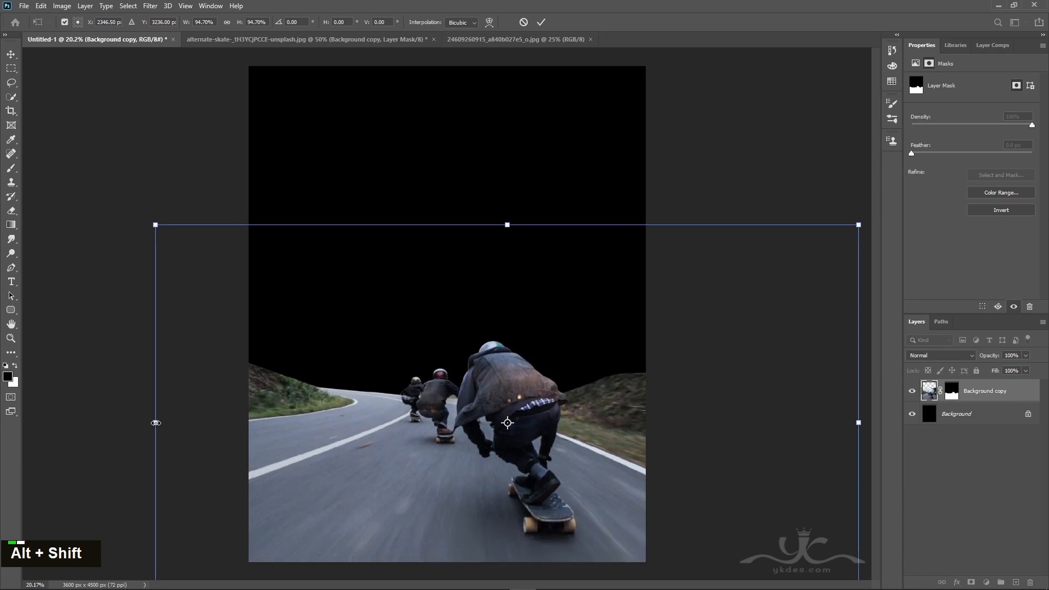
{"action": "left_click_drag", "start_coordinate": [155, 422], "coordinate": [147, 423]}
{"action": "key", "text": "Return"}
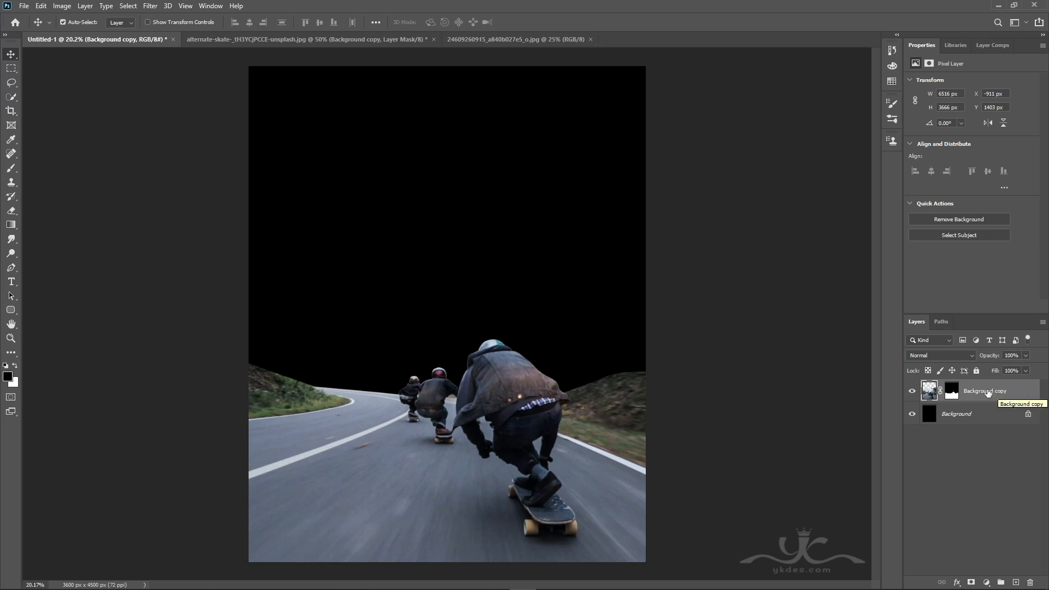
Step: Target the cutout's layer mask and choose the 700 px leafy tree brush from the free landscape brush set
{"action": "left_click", "coordinate": [951, 395]}
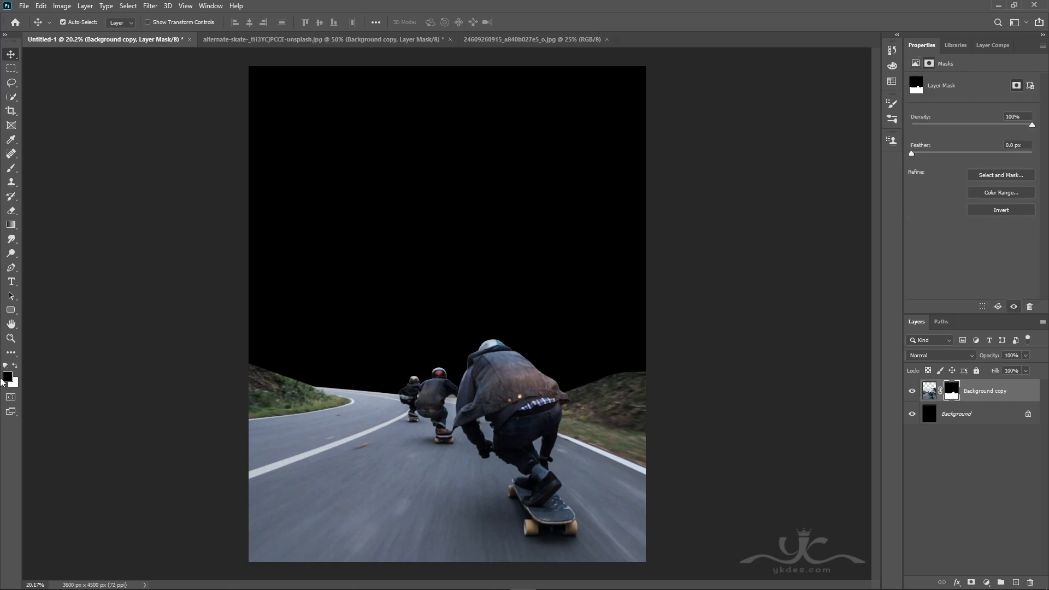
{"action": "left_click", "coordinate": [11, 338]}
{"action": "left_click_drag", "start_coordinate": [253, 369], "coordinate": [297, 396]}
{"action": "key", "text": "space"}
{"action": "left_click_drag", "start_coordinate": [71, 403], "coordinate": [357, 355]}
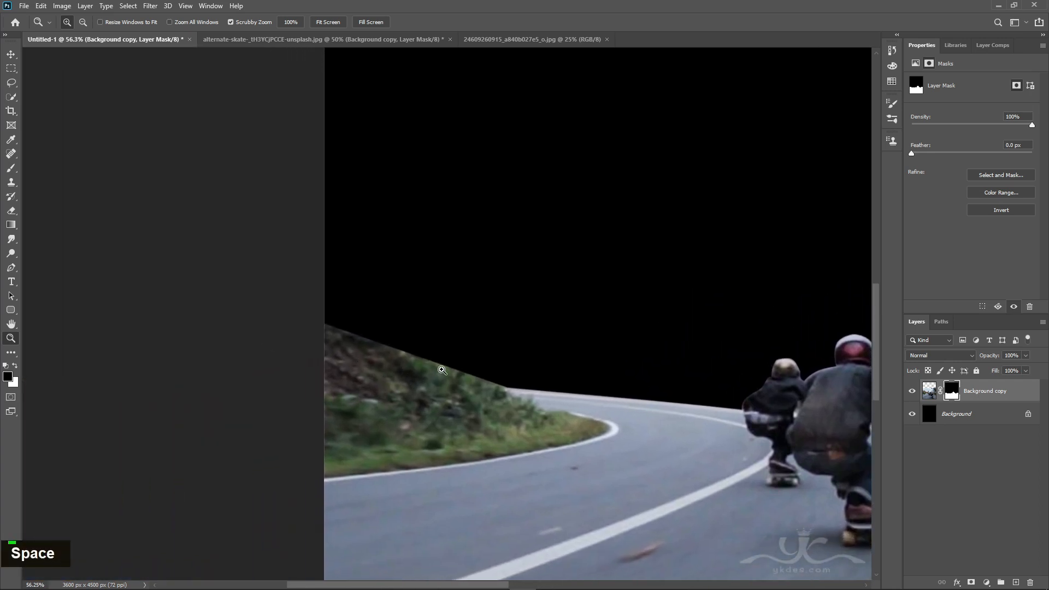
{"action": "right_click", "coordinate": [14, 172]}
{"action": "left_click", "coordinate": [49, 170]}
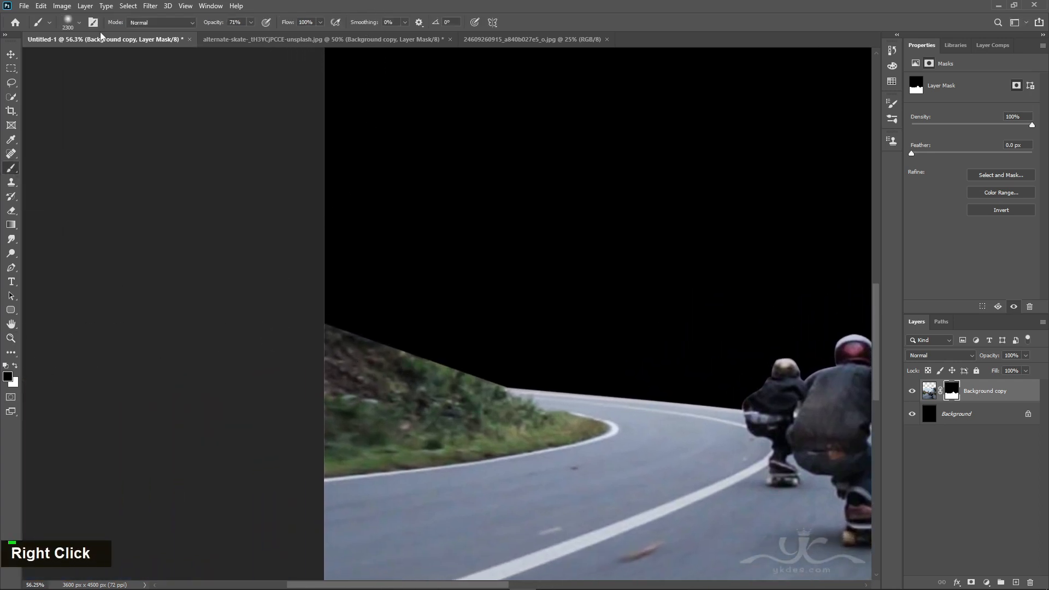
{"action": "left_click", "coordinate": [70, 24]}
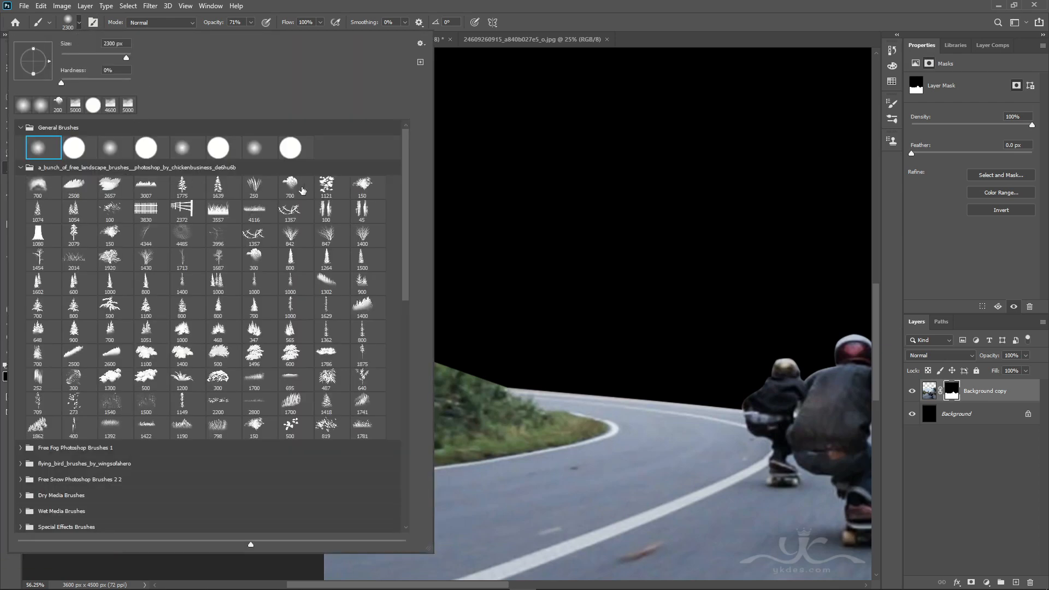
{"action": "left_click", "coordinate": [293, 185]}
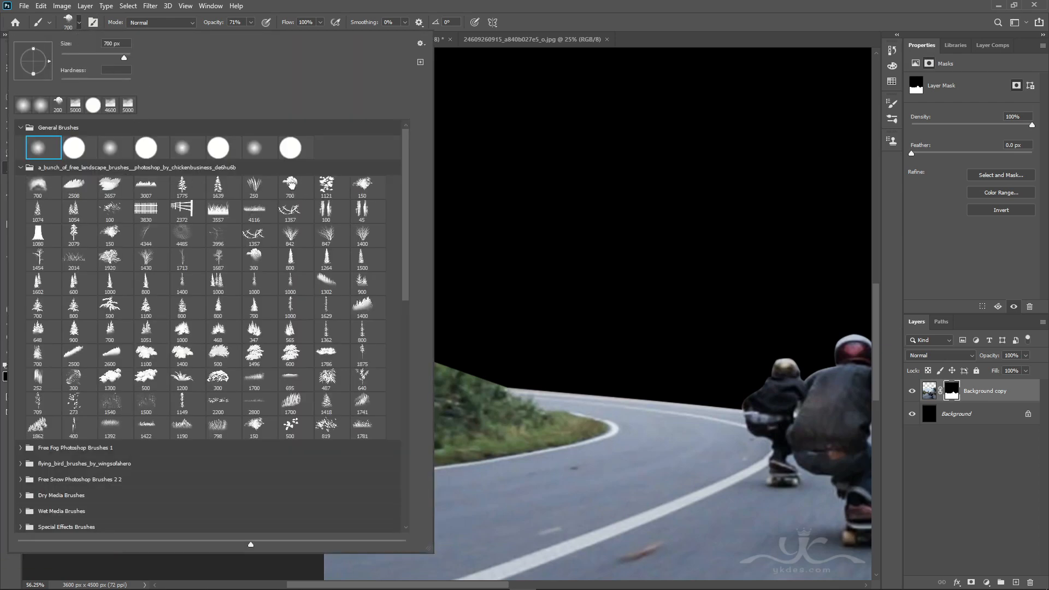
{"action": "left_click", "coordinate": [413, 5]}
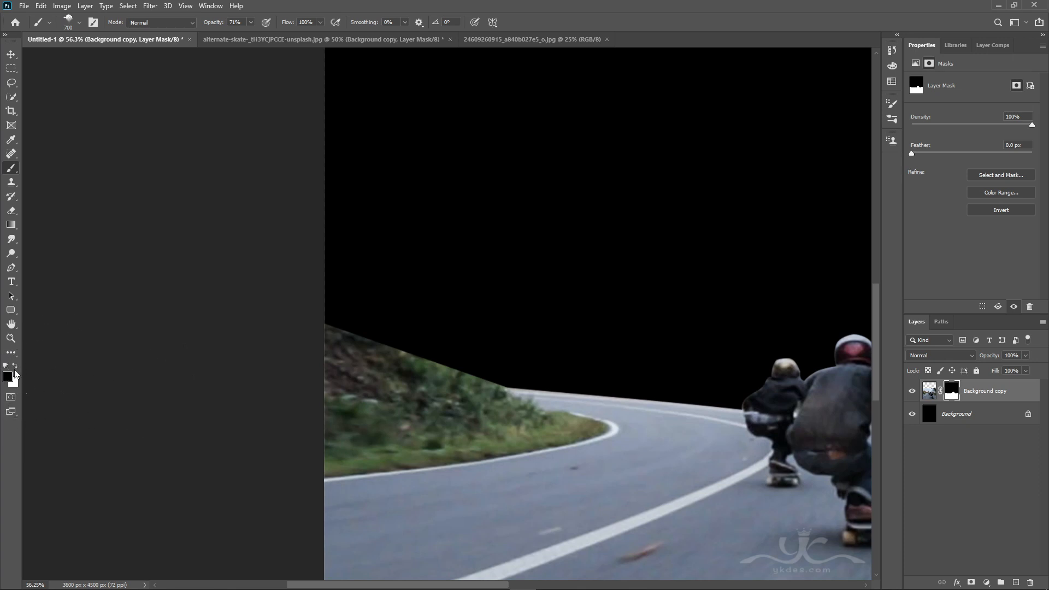
Step: Roughen the left hillside's straight edge with black on the mask, reducing the leafy brush to 175 px and setting opacity to 100%
{"action": "key", "text": "bracketleft"}
{"action": "key", "text": "bracketleft"}
{"action": "key", "text": "bracketleft"}
{"action": "key", "text": "bracketleft"}
{"action": "key", "text": "bracketleft"}
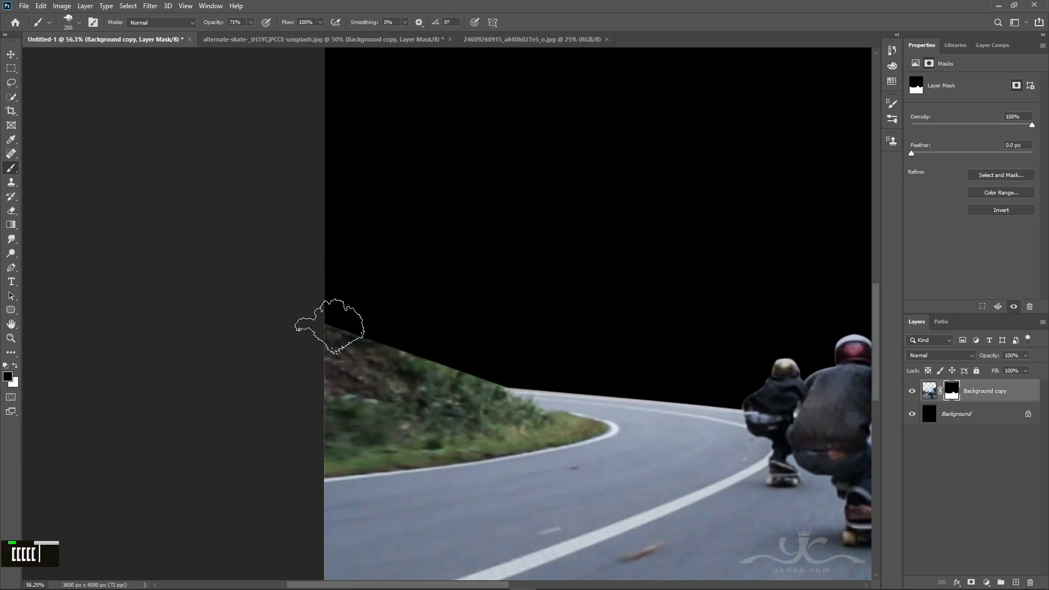
{"action": "key", "text": "bracketleft"}
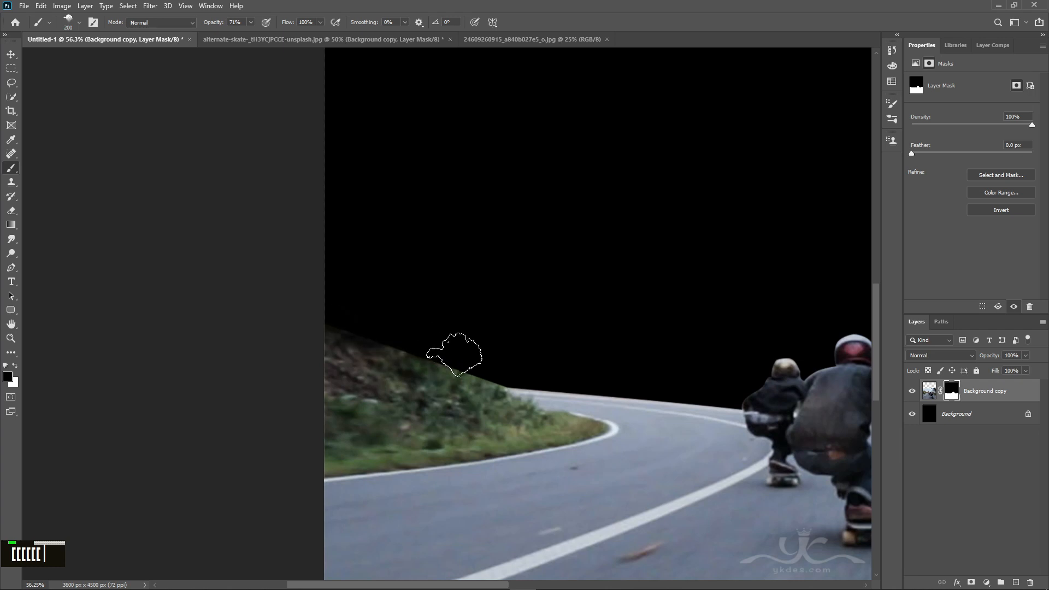
{"action": "left_click_drag", "start_coordinate": [252, 35], "coordinate": [269, 35]}
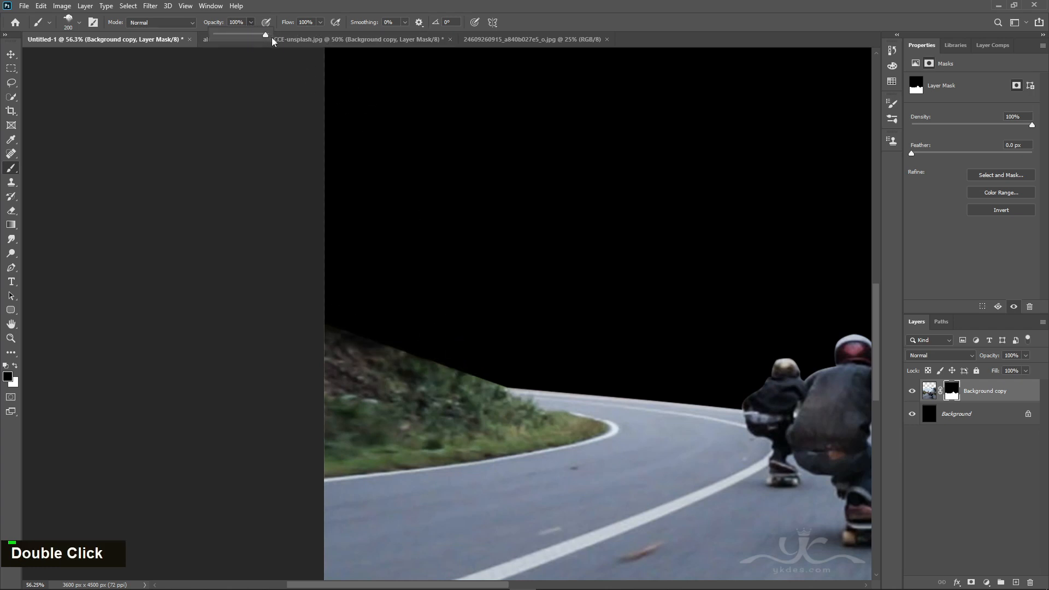
{"action": "key", "text": "bracketleft"}
{"action": "mouse_move", "coordinate": [358, 325]}
{"action": "left_mouse_down"}
{"action": "mouse_move", "coordinate": [512, 371]}
{"action": "mouse_move", "coordinate": [388, 335]}
{"action": "left_mouse_up"}
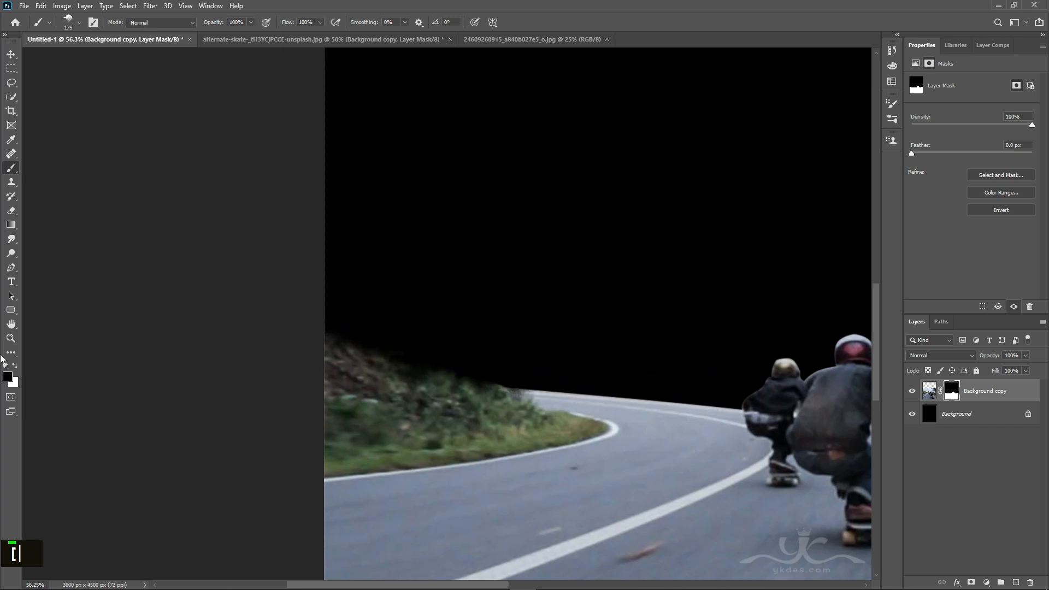
Step: Paint white on the mask to restore bushes along the left hillside's edge, reducing the leafy brush to 100 px
{"action": "left_click", "coordinate": [12, 366]}
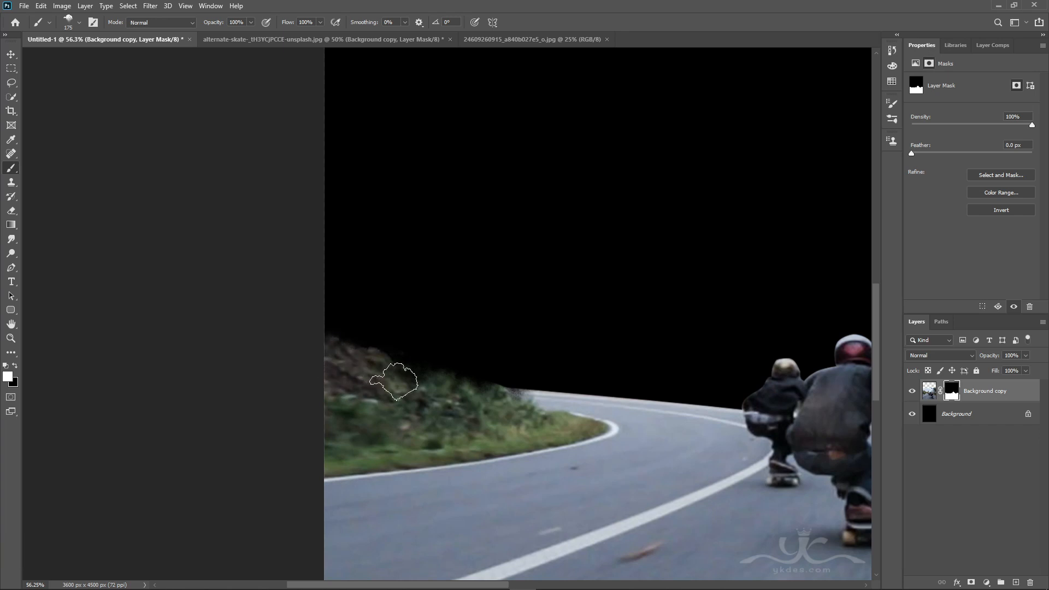
{"action": "left_click_drag", "start_coordinate": [388, 377], "coordinate": [518, 410]}
{"action": "key", "text": "p"}
{"action": "key", "text": "p"}
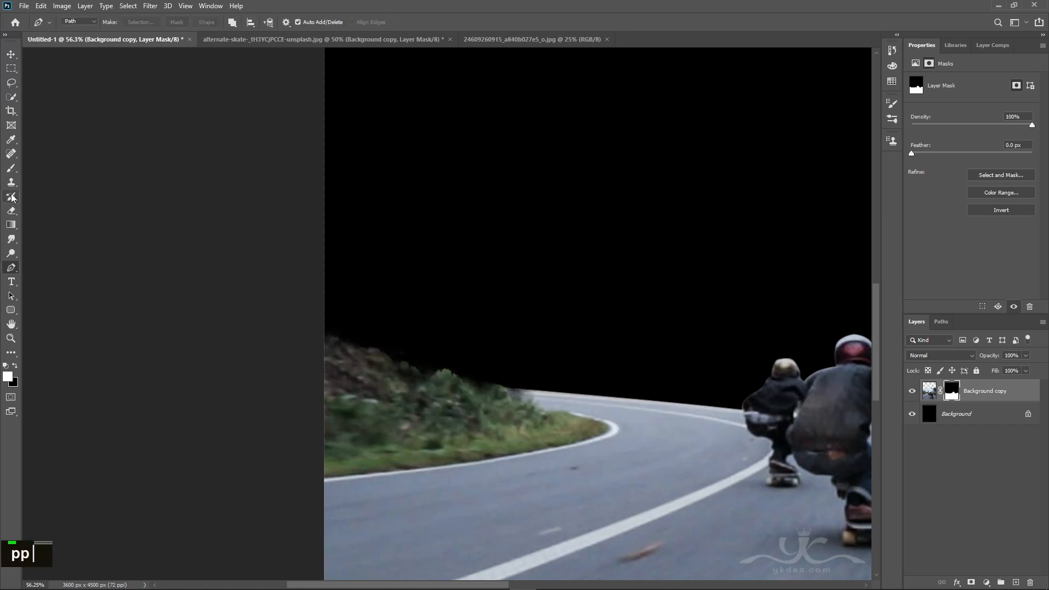
{"action": "left_click", "coordinate": [11, 174]}
{"action": "key", "text": "bracketleft"}
{"action": "key", "text": "bracketleft"}
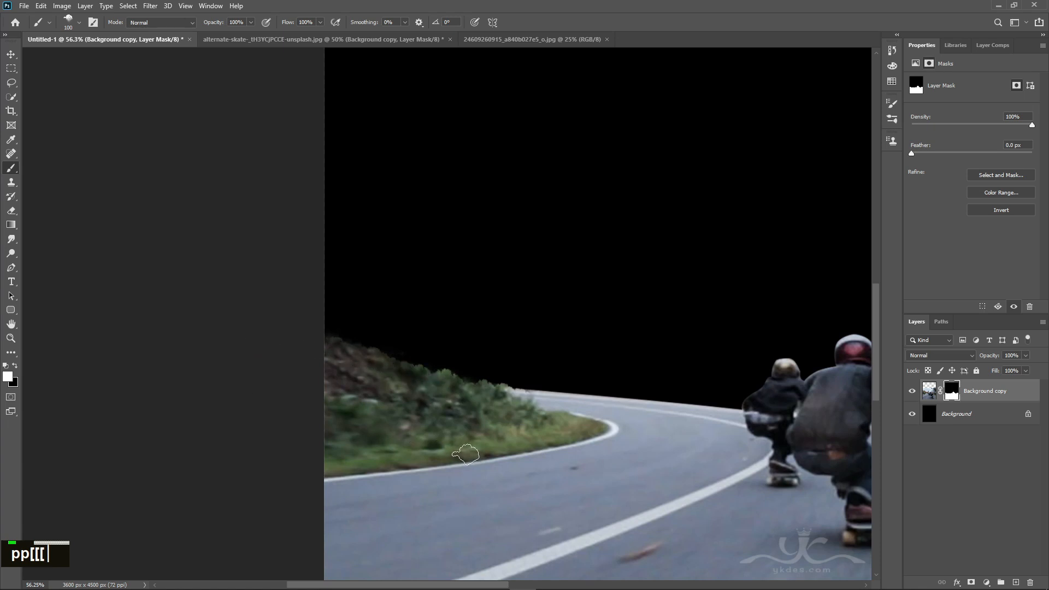
Step: Roughen the right embankment's ridge up to the front skater's jacket with black on the mask, using the 100 px leafy brush
{"action": "scroll", "coordinate": [518, 448], "scroll_direction": "right", "scroll_amount": 15}
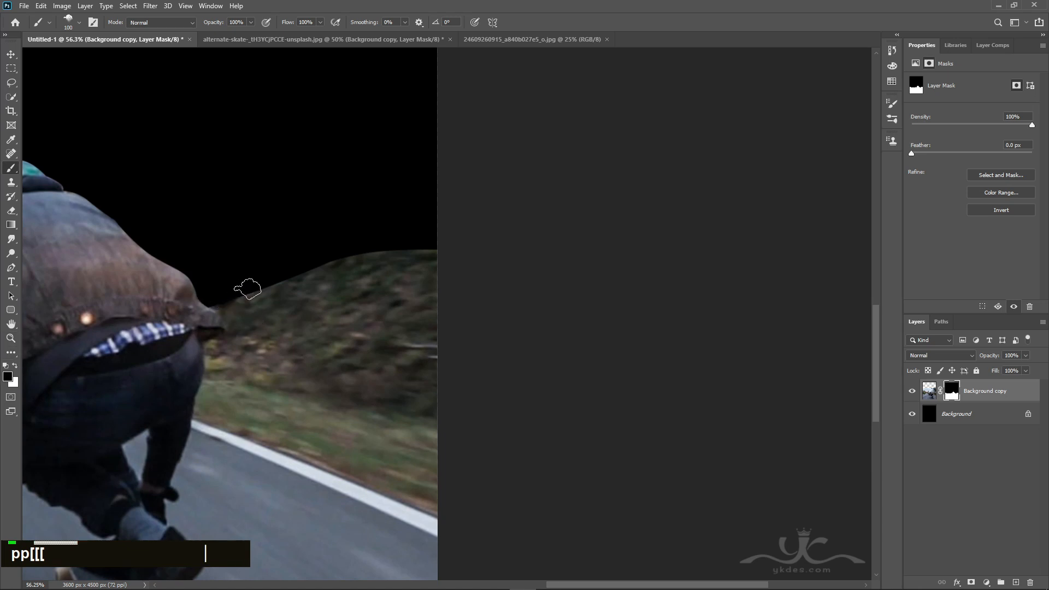
{"action": "mouse_move", "coordinate": [248, 289]}
{"action": "left_mouse_down"}
{"action": "mouse_move", "coordinate": [375, 244]}
{"action": "mouse_move", "coordinate": [456, 246]}
{"action": "left_mouse_up"}
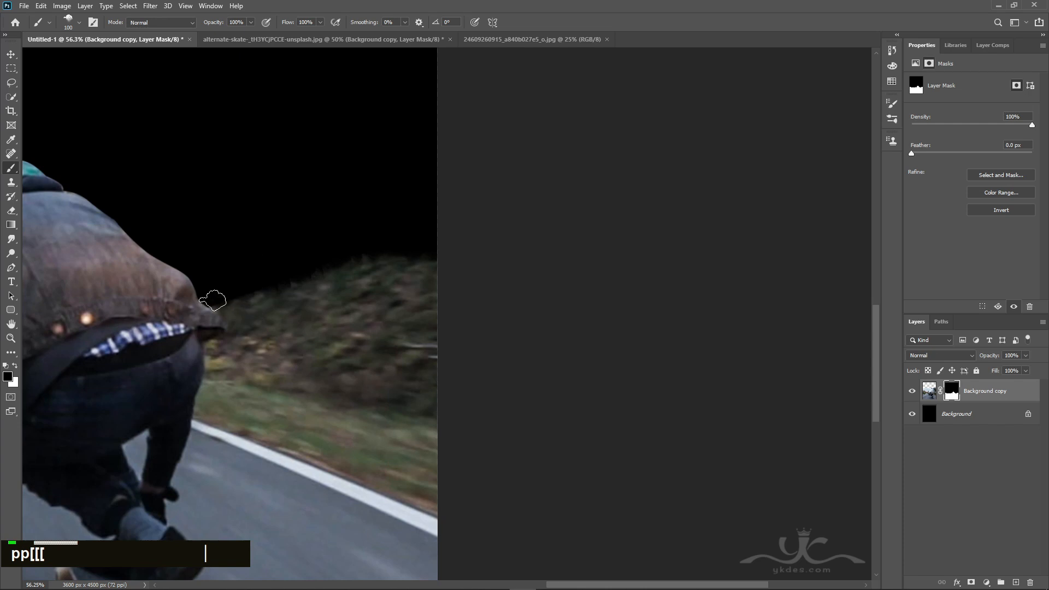
{"action": "left_click_drag", "start_coordinate": [213, 301], "coordinate": [423, 246]}
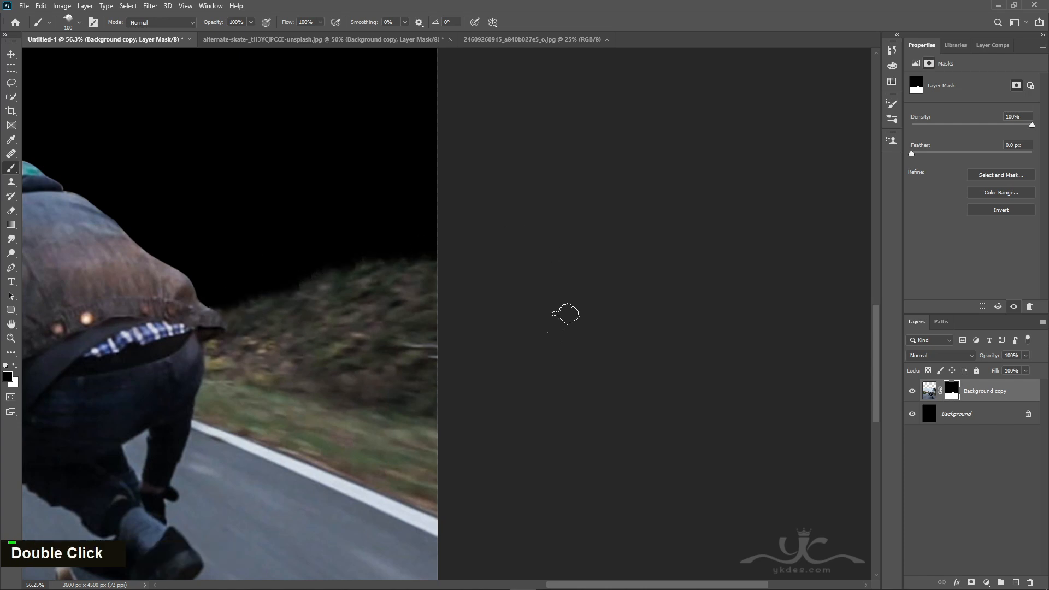
{"action": "key", "text": "space"}
{"action": "left_click_drag", "start_coordinate": [311, 363], "coordinate": [717, 394]}
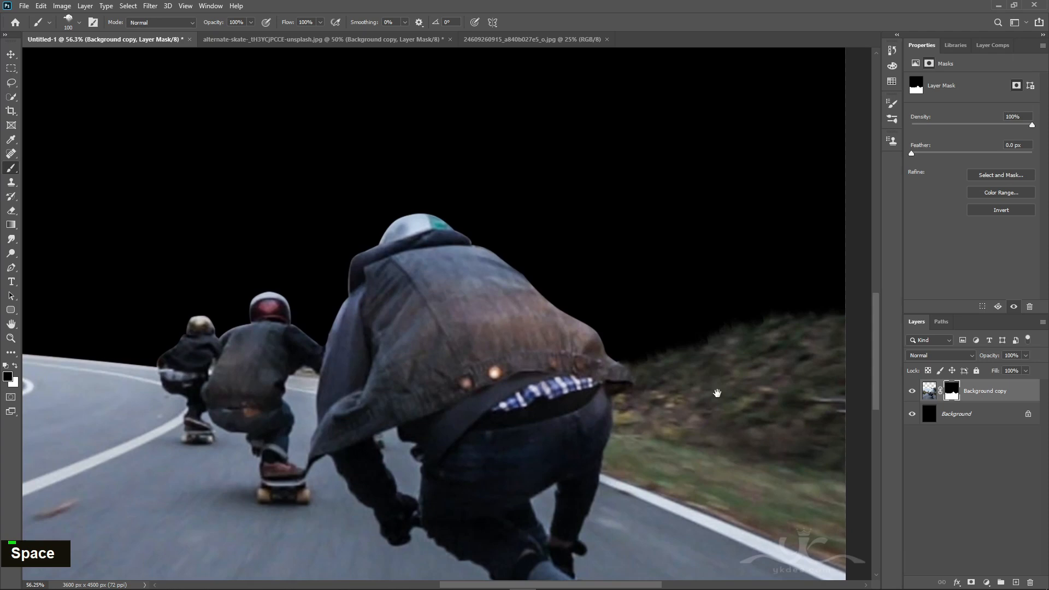
Step: Bring the Earth-at-night photo from its own document into the composite, placing it between the black background and the skateboarders cutout
{"action": "key", "text": "ctrl+minus"}
{"action": "key", "text": "ctrl+minus"}
{"action": "key", "text": "ctrl+minus"}
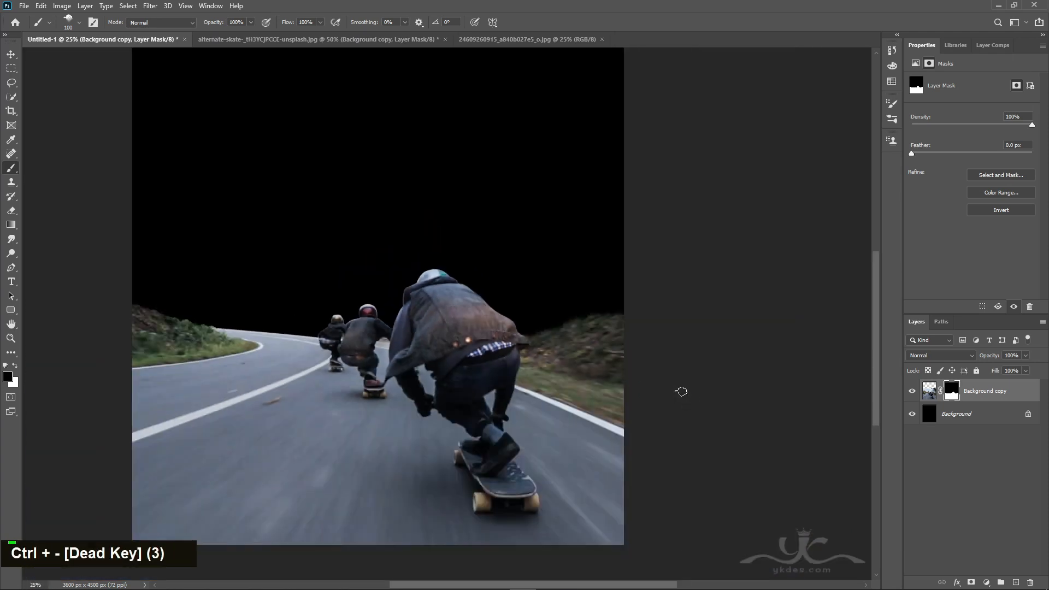
{"action": "left_click", "coordinate": [11, 56]}
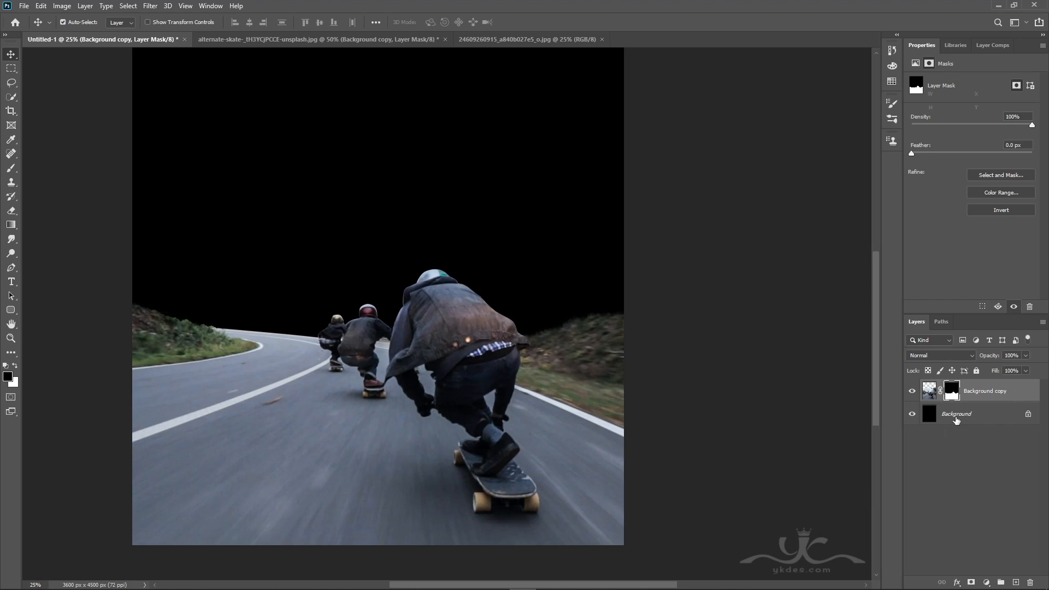
{"action": "left_click", "coordinate": [958, 416]}
{"action": "left_click", "coordinate": [479, 39]}
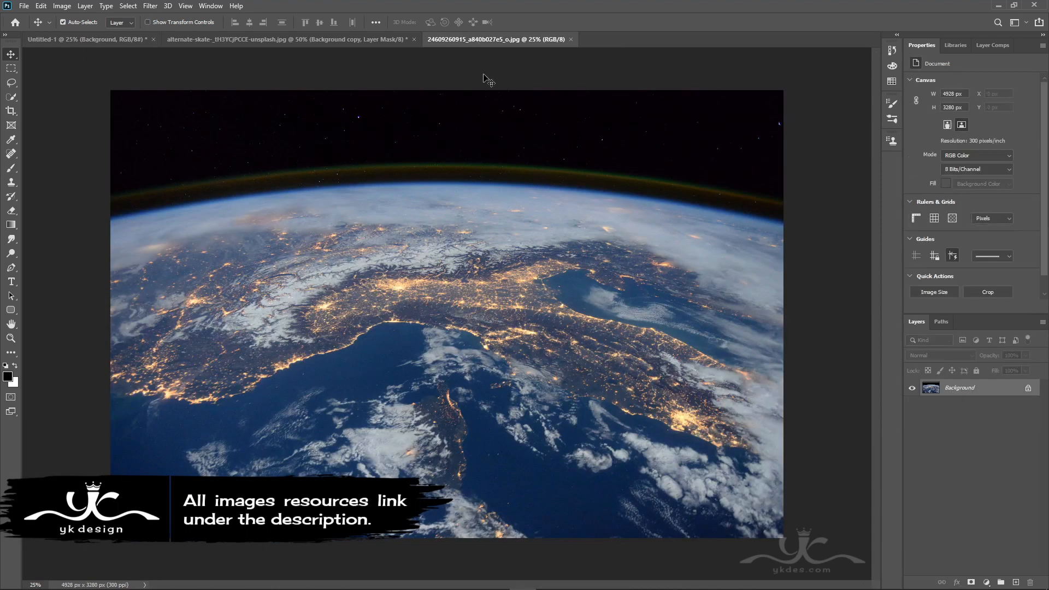
{"action": "left_click_drag", "start_coordinate": [533, 271], "coordinate": [426, 330]}
{"action": "scroll", "coordinate": [425, 330], "scroll_direction": "down", "scroll_amount": 1}
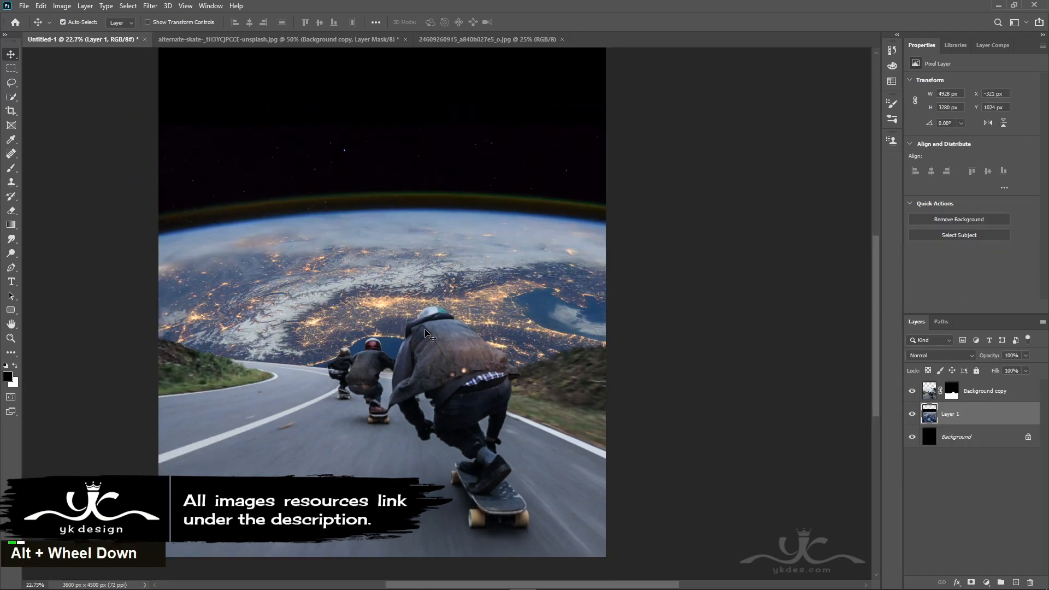
{"action": "scroll", "coordinate": [425, 331], "scroll_direction": "down", "scroll_amount": 1}
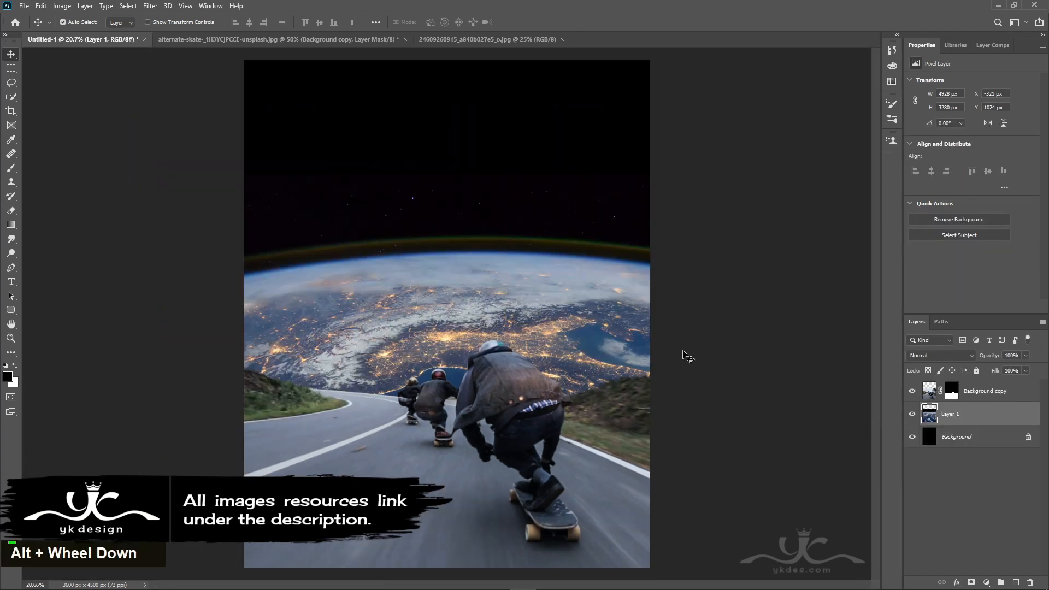
Step: Scale the Earth layer proportionally to about 5441 × 3623 px and position it at about X -651, Y -186 px, behind the skateboarders
{"action": "key", "text": "ctrl+t"}
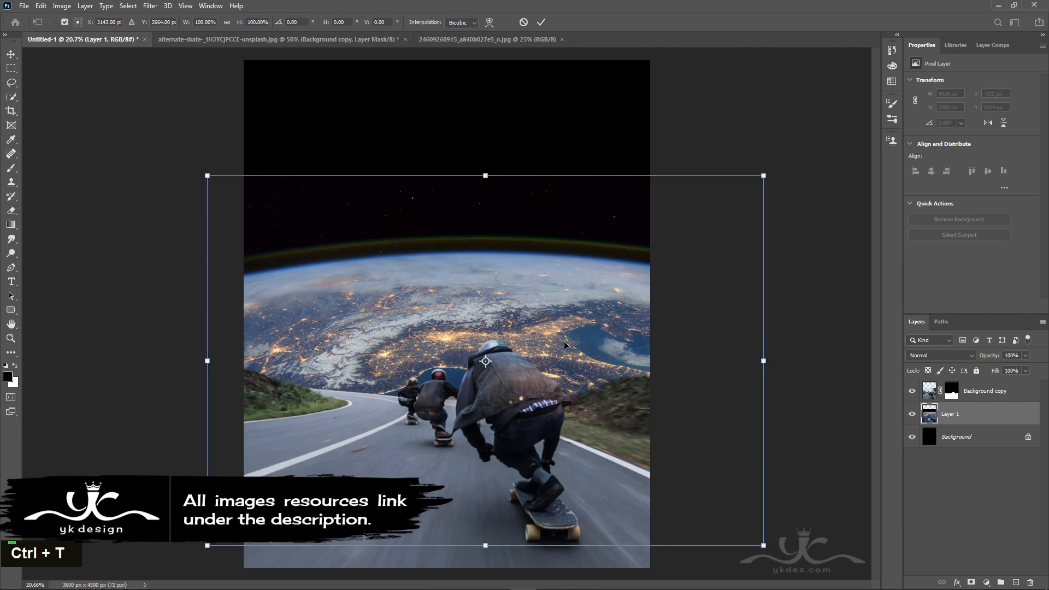
{"action": "left_click_drag", "start_coordinate": [763, 360], "coordinate": [720, 366]}
{"action": "left_click_drag", "start_coordinate": [662, 385], "coordinate": [625, 252]}
{"action": "left_click_drag", "start_coordinate": [681, 224], "coordinate": [740, 215]}
{"action": "mouse_move", "coordinate": [577, 276]}
{"action": "left_mouse_down"}
{"action": "mouse_move", "coordinate": [603, 281]}
{"action": "mouse_move", "coordinate": [585, 276]}
{"action": "left_mouse_up"}
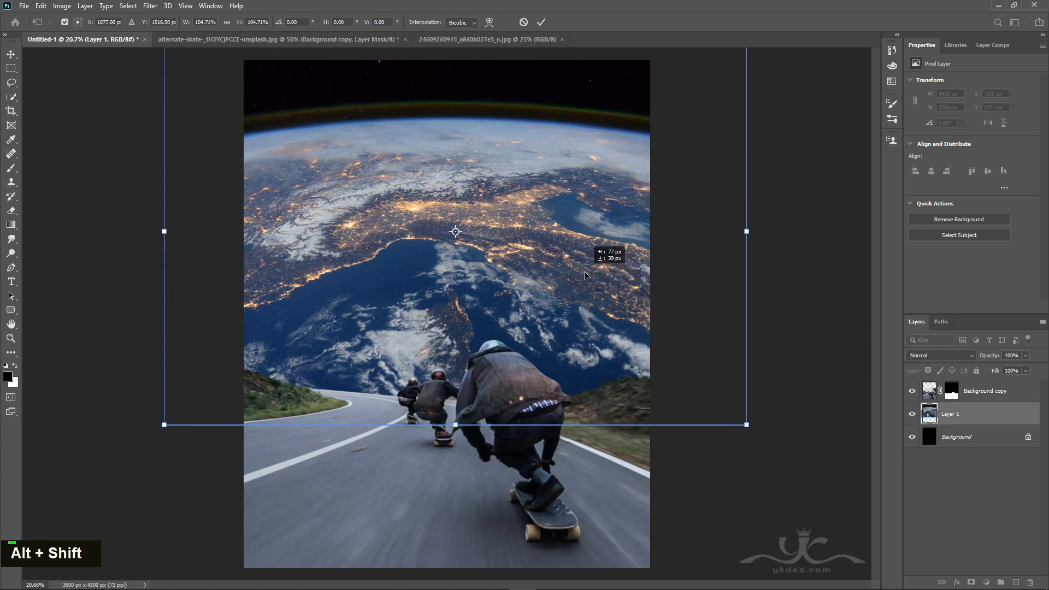
{"action": "left_click_drag", "start_coordinate": [164, 231], "coordinate": [155, 231]}
{"action": "mouse_move", "coordinate": [285, 294]}
{"action": "left_mouse_down"}
{"action": "mouse_move", "coordinate": [314, 294]}
{"action": "mouse_move", "coordinate": [300, 295]}
{"action": "left_mouse_up"}
{"action": "left_click_drag", "start_coordinate": [171, 232], "coordinate": [157, 232]}
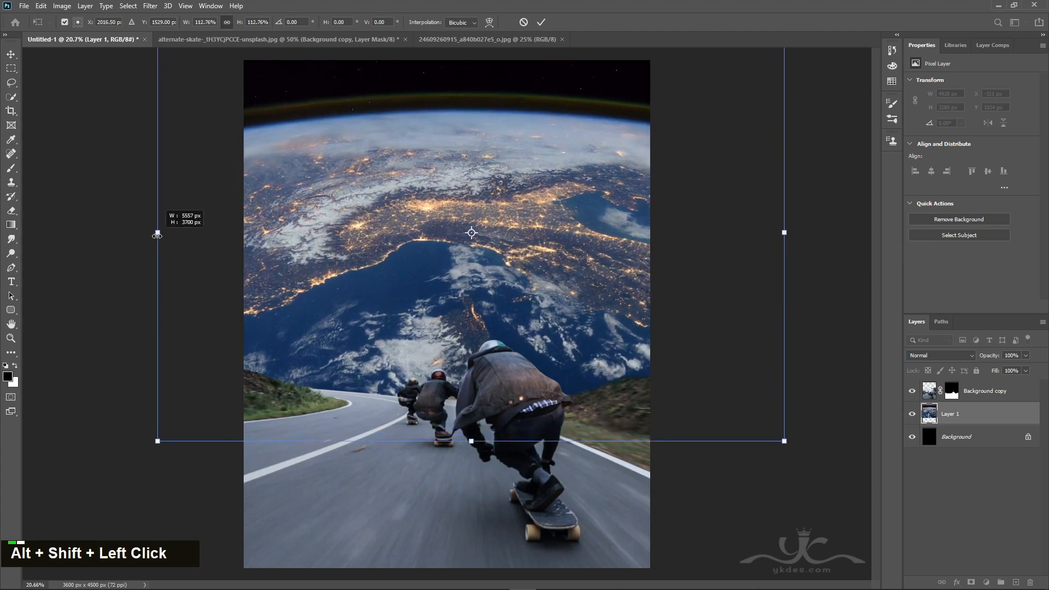
{"action": "left_click_drag", "start_coordinate": [208, 273], "coordinate": [222, 272]}
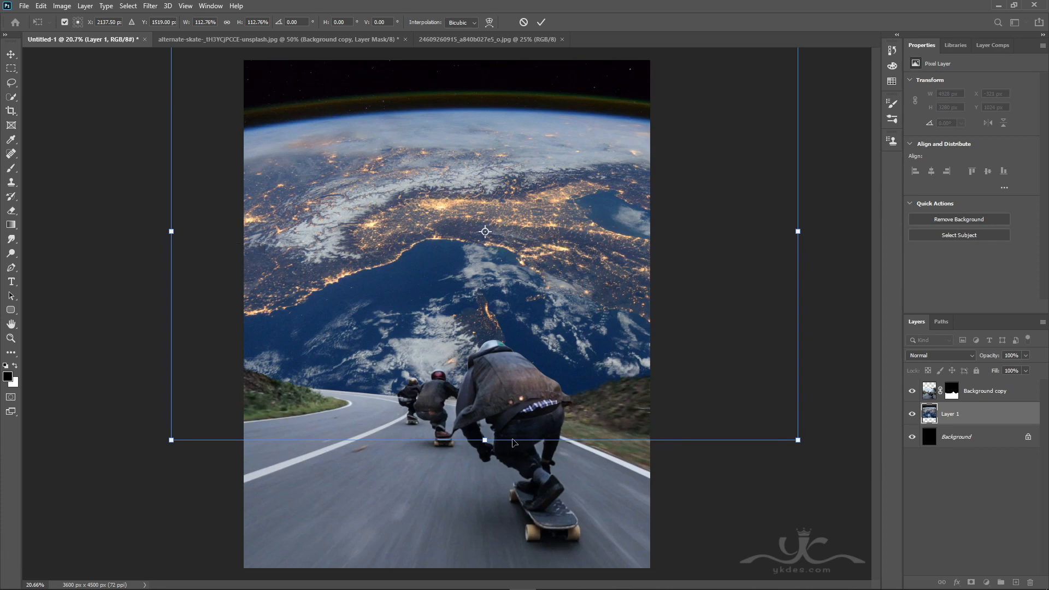
{"action": "left_click_drag", "start_coordinate": [485, 440], "coordinate": [487, 436]}
{"action": "left_click_drag", "start_coordinate": [476, 326], "coordinate": [467, 338]}
{"action": "key", "text": "Return"}
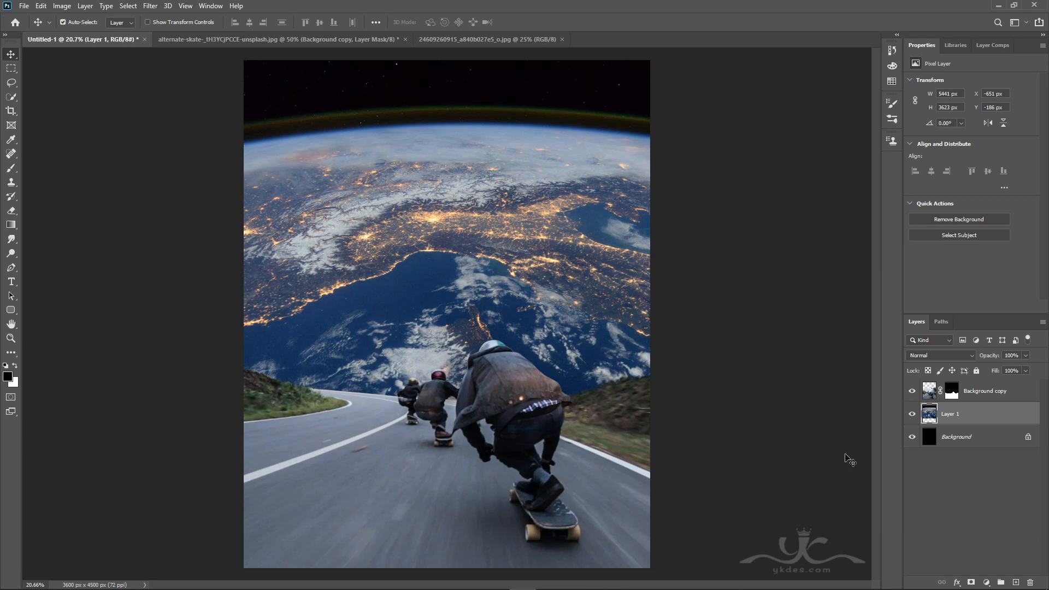
Step: Create a new layer clipped to the skateboarders cutout and set its blend mode to Overlay
{"action": "left_click", "coordinate": [990, 393]}
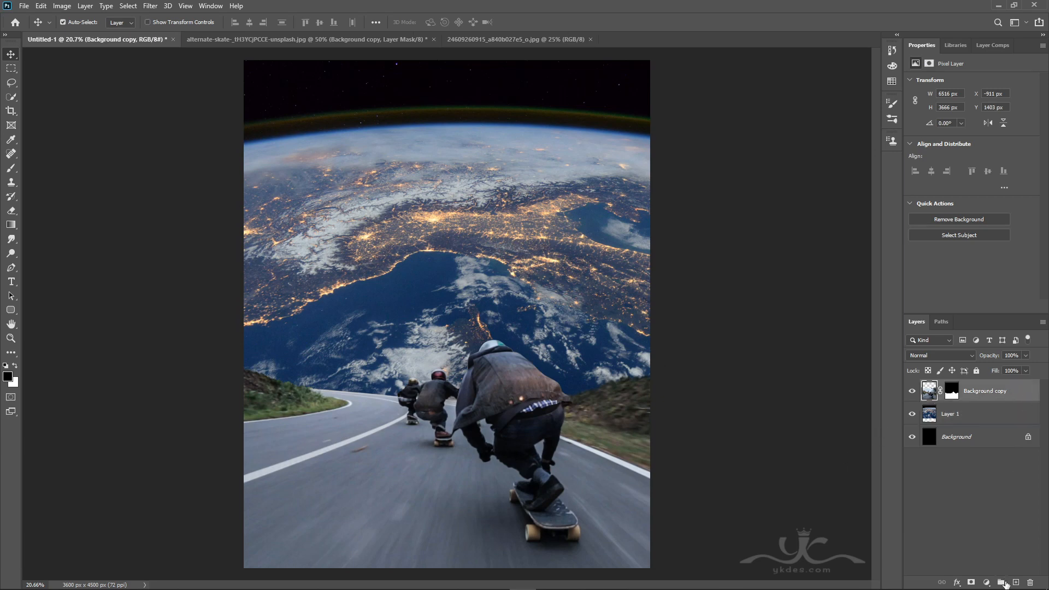
{"action": "left_click", "coordinate": [1015, 583]}
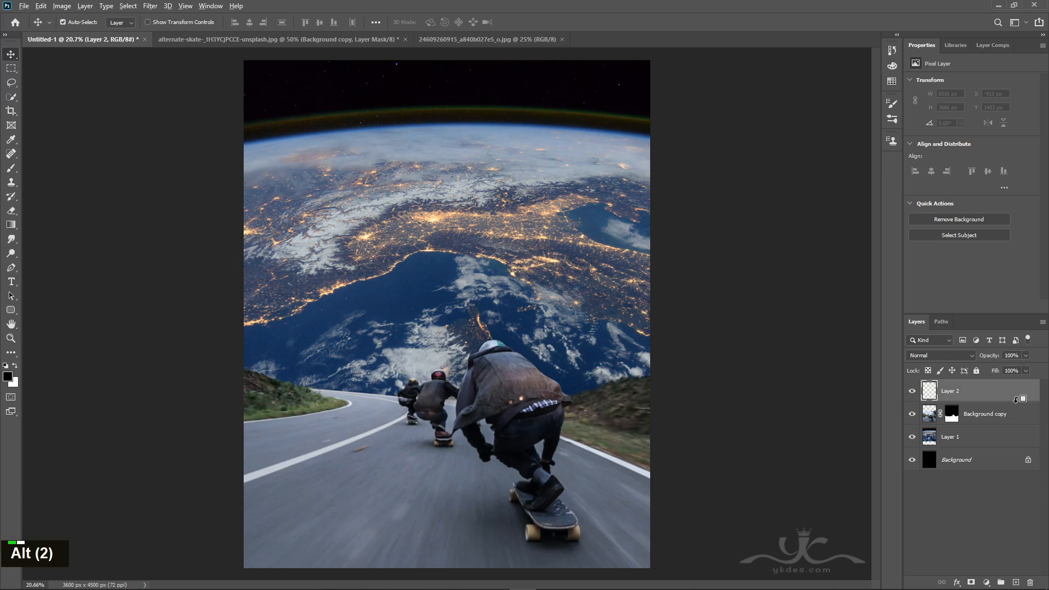
{"action": "left_click", "coordinate": [1016, 402], "text": "alt"}
{"action": "left_click", "coordinate": [960, 355]}
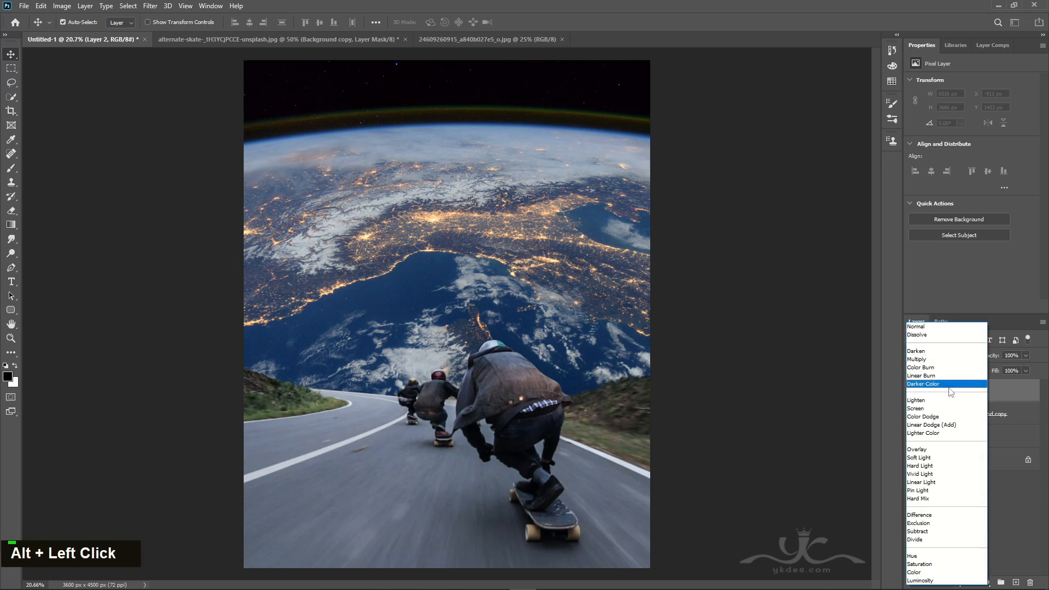
{"action": "left_click", "coordinate": [944, 451]}
Step: Fill the clipped Overlay layer with 50% Gray at Normal mode and 100% opacity
{"action": "left_click", "coordinate": [41, 6]}
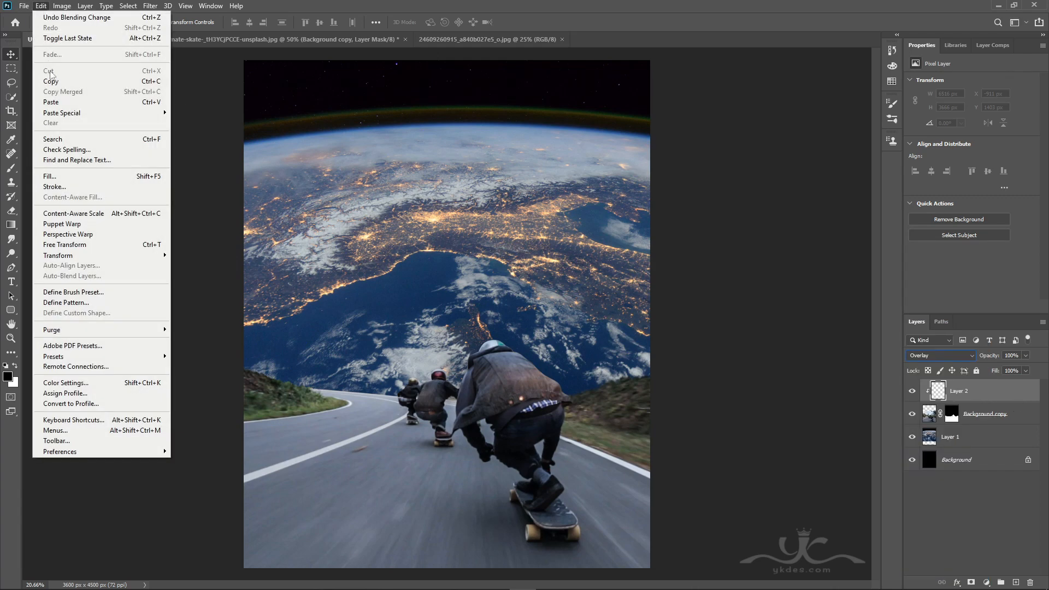
{"action": "left_click", "coordinate": [55, 171]}
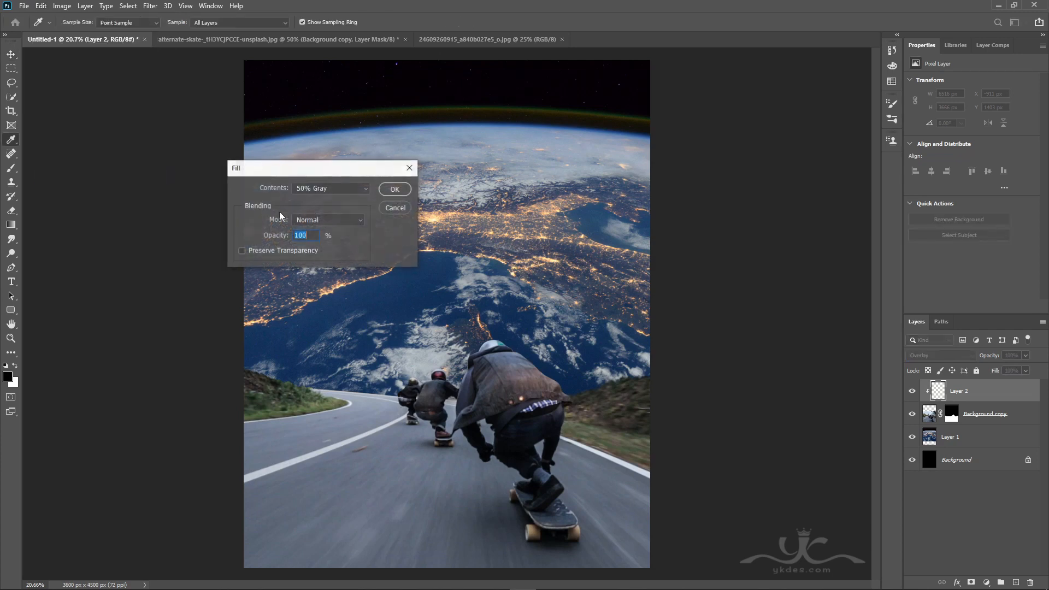
{"action": "left_click", "coordinate": [382, 194]}
Step: Darken the foreground road and outer edges on the gray layer with the Burn tool at 1400 px, Midtones range and 21% exposure
{"action": "right_click", "coordinate": [11, 253]}
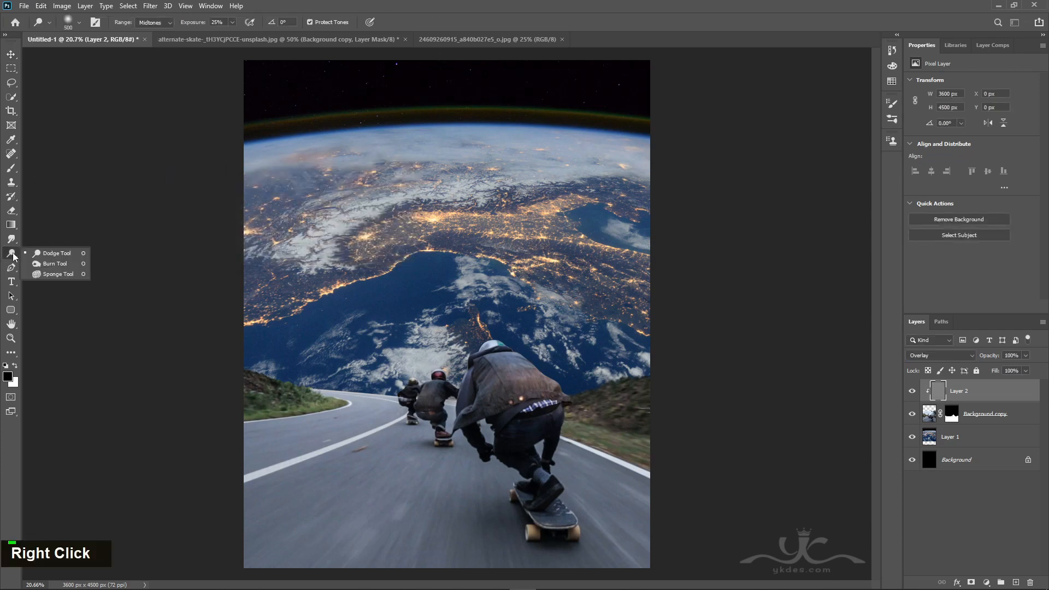
{"action": "left_click", "coordinate": [55, 264]}
{"action": "double_click", "coordinate": [315, 549]}
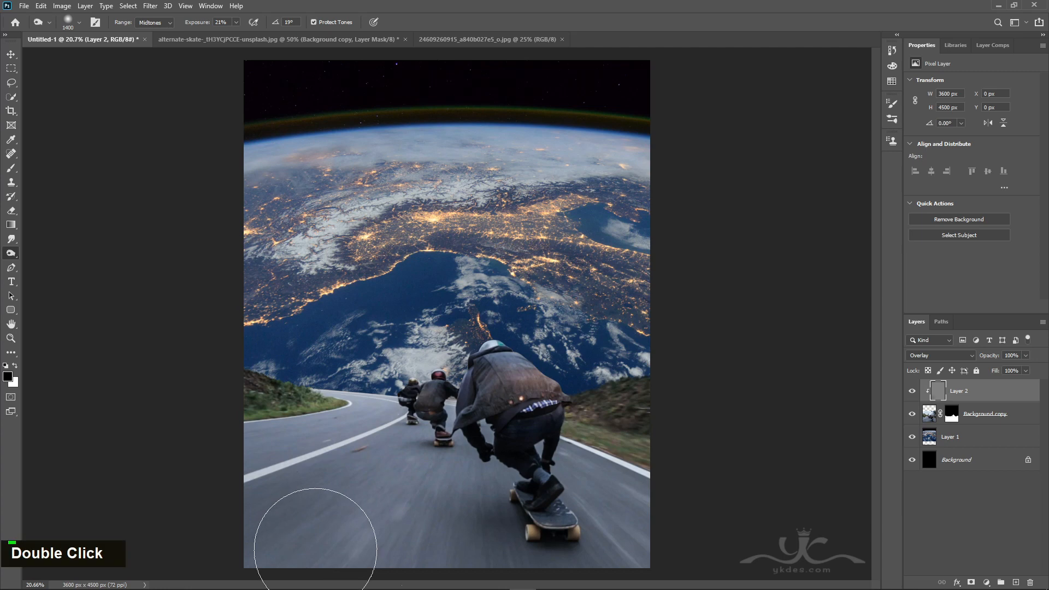
{"action": "mouse_move", "coordinate": [316, 550]}
{"action": "left_mouse_down"}
{"action": "mouse_move", "coordinate": [366, 523]}
{"action": "mouse_move", "coordinate": [276, 497]}
{"action": "mouse_move", "coordinate": [767, 556]}
{"action": "mouse_move", "coordinate": [656, 521]}
{"action": "mouse_move", "coordinate": [770, 473]}
{"action": "left_mouse_up"}
{"action": "mouse_move", "coordinate": [628, 509]}
{"action": "left_mouse_down"}
{"action": "mouse_move", "coordinate": [539, 589]}
{"action": "mouse_move", "coordinate": [573, 491]}
{"action": "left_mouse_up"}
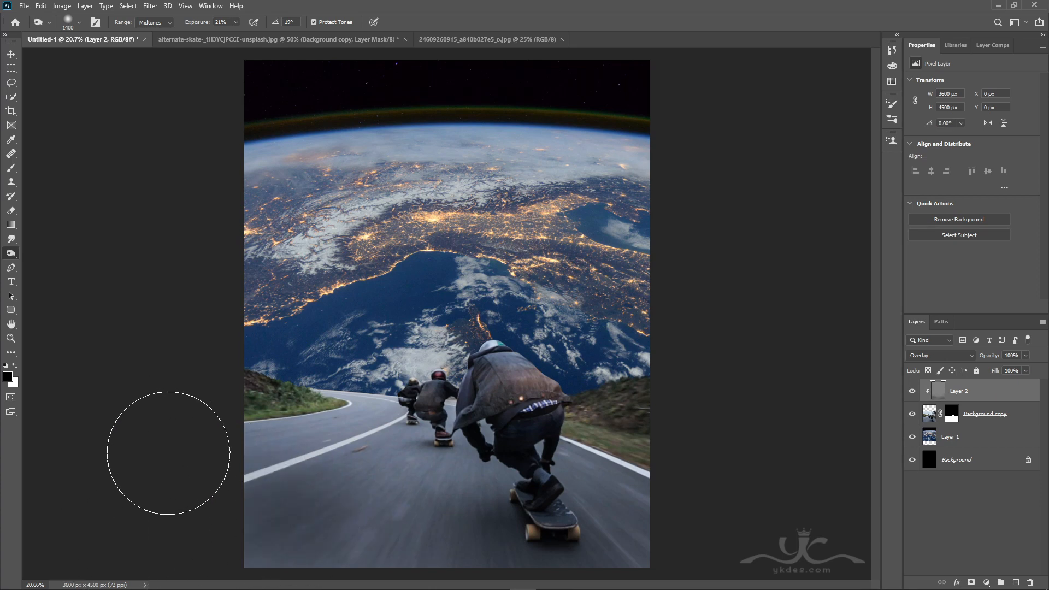
{"action": "double_click", "coordinate": [228, 361]}
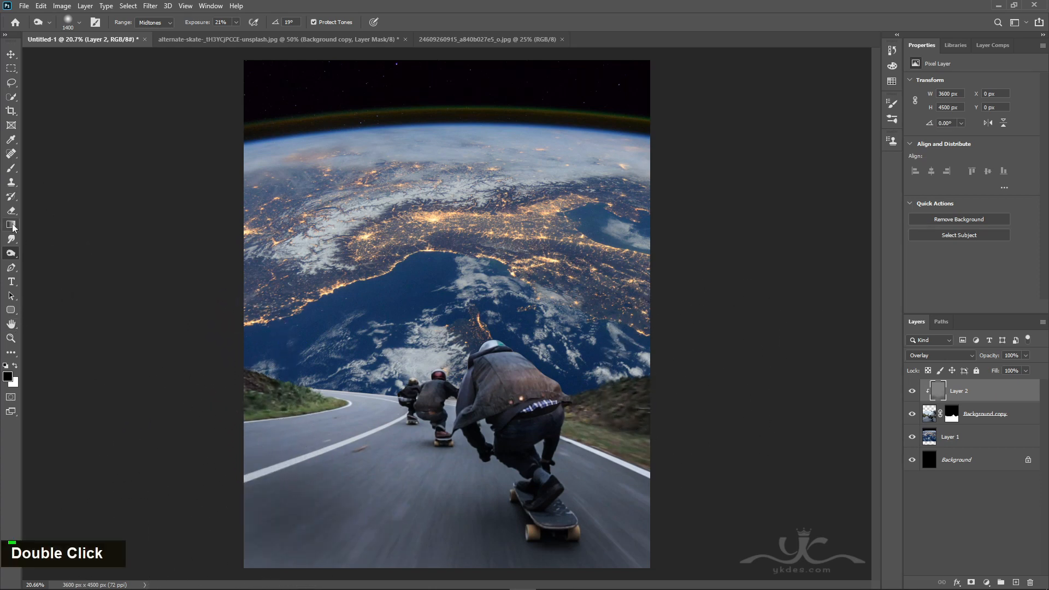
Step: Brighten the left hillside and the front skater's back on the gray layer with the Dodge tool at 500 px, Midtones, 25% exposure
{"action": "right_click", "coordinate": [13, 255]}
{"action": "left_click", "coordinate": [48, 253]}
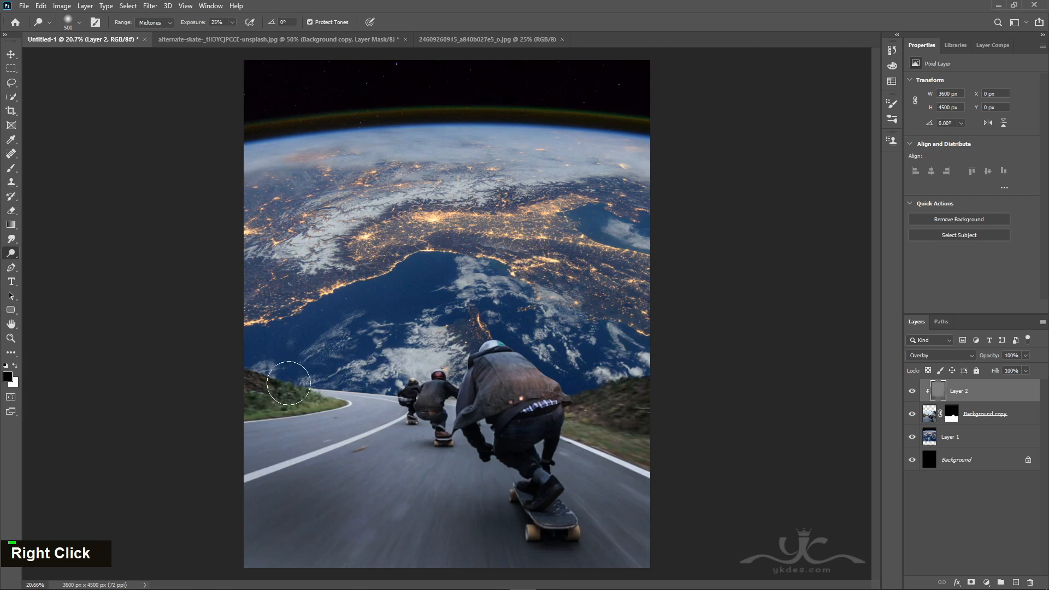
{"action": "double_click", "coordinate": [281, 377]}
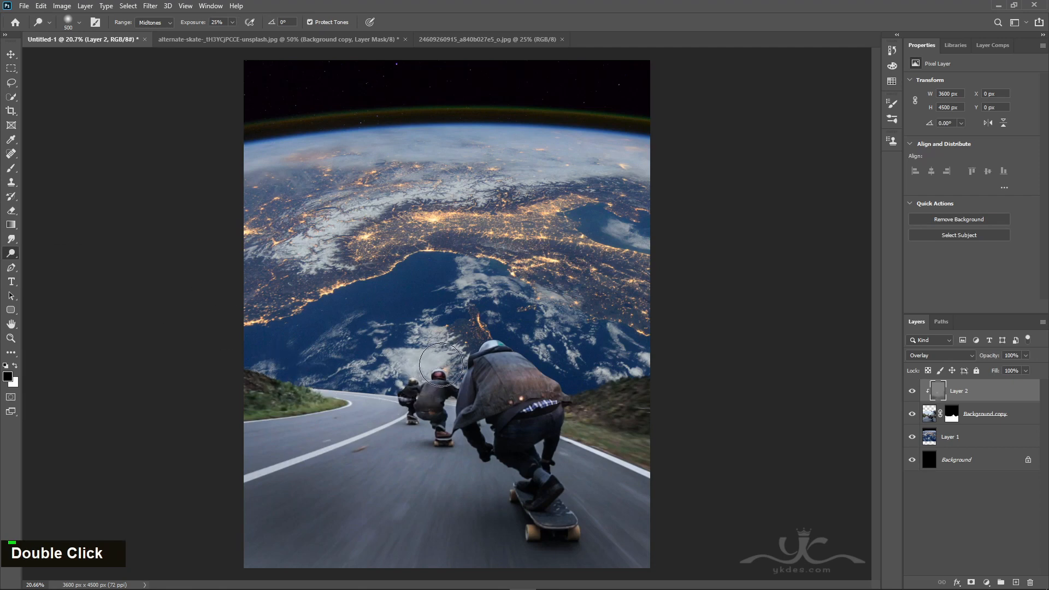
{"action": "left_click_drag", "start_coordinate": [519, 346], "coordinate": [536, 370]}
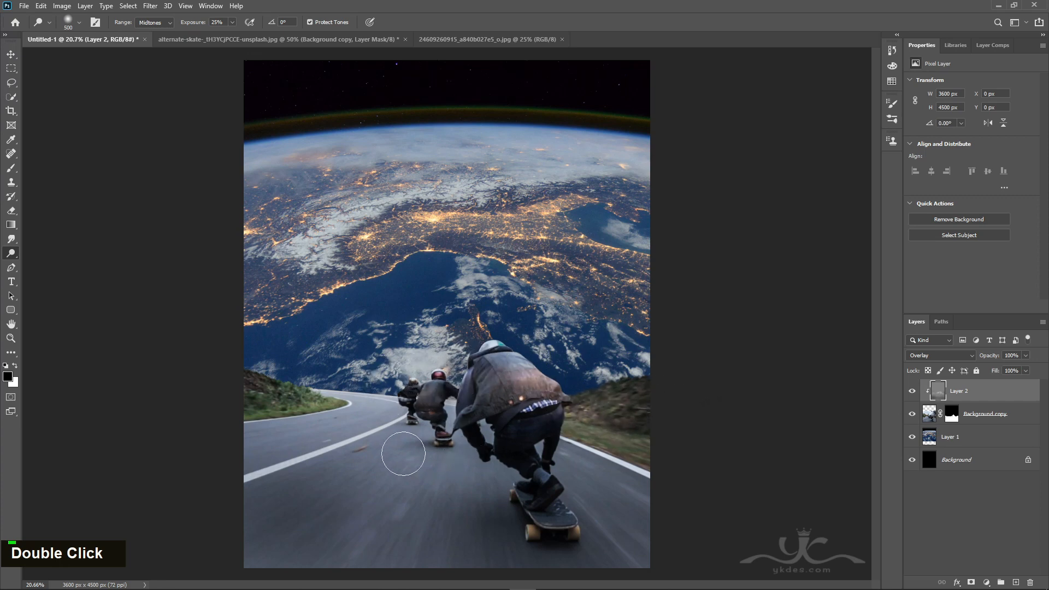
Step: Lower the dodge and burn layer's opacity to 61% and compare the image with and without it
{"action": "left_click", "coordinate": [1026, 356]}
{"action": "left_click_drag", "start_coordinate": [1015, 370], "coordinate": [1006, 371]}
{"action": "left_click", "coordinate": [913, 391]}
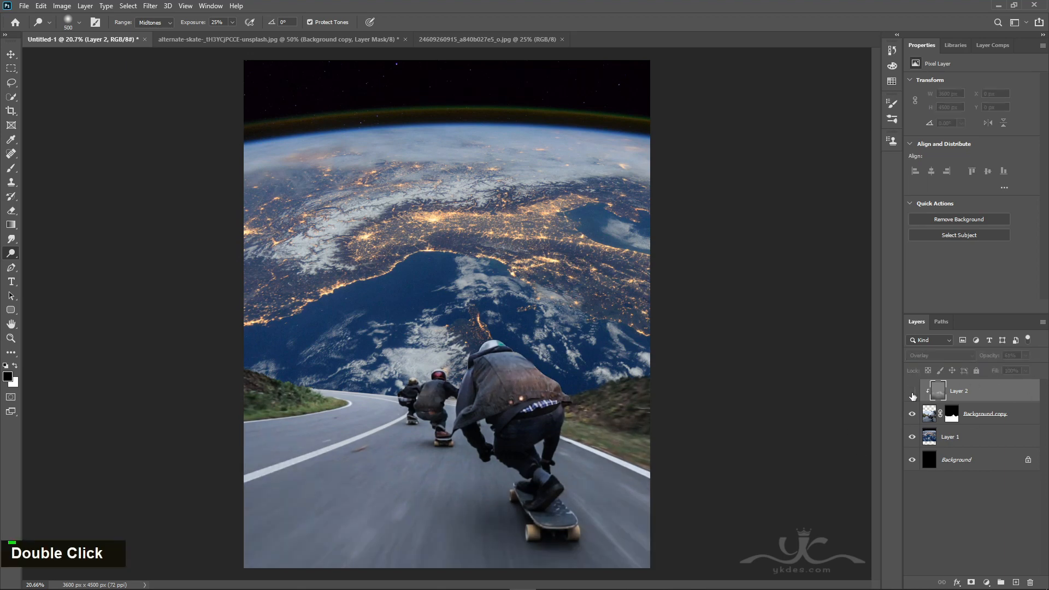
{"action": "left_click", "coordinate": [912, 391]}
Step: Bring the lens_flare_12 4.jpg image into the composite as the top layer over the Earth's horizon and set its blend mode to Screen
{"action": "left_click", "coordinate": [10, 55]}
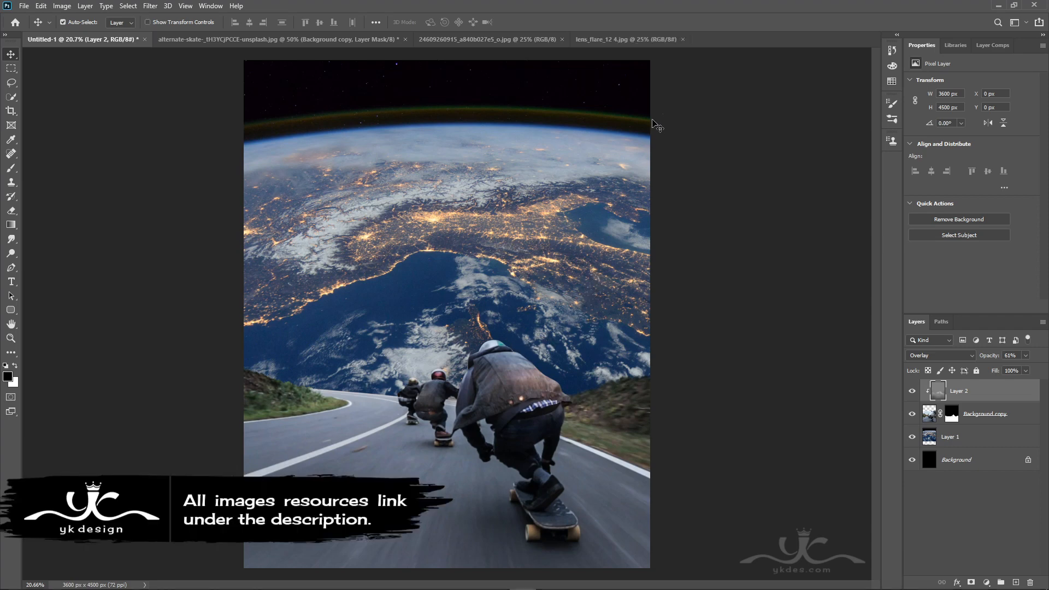
{"action": "left_click", "coordinate": [640, 38]}
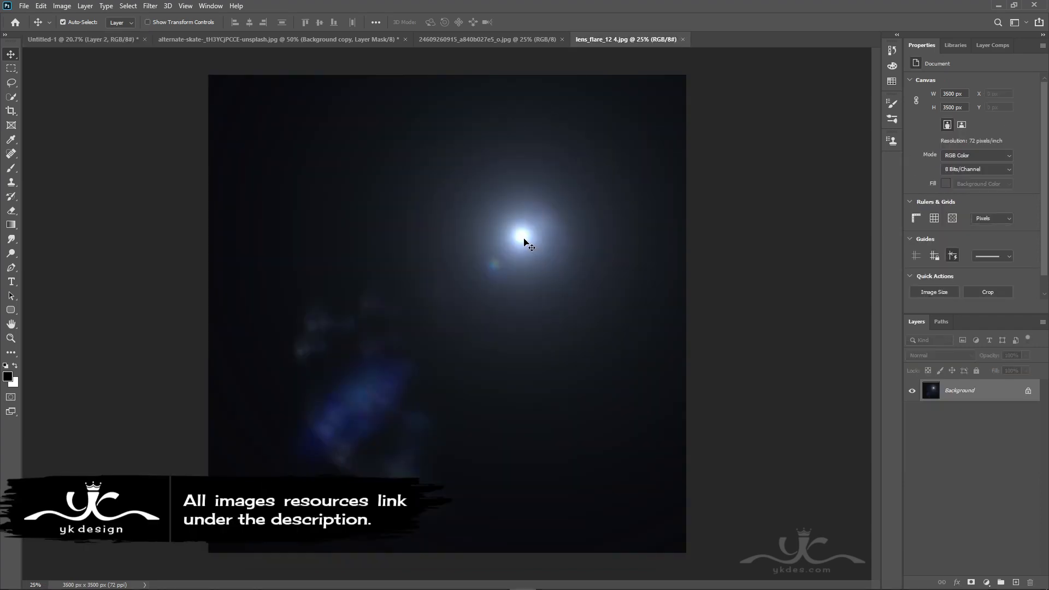
{"action": "left_click_drag", "start_coordinate": [516, 240], "coordinate": [496, 151]}
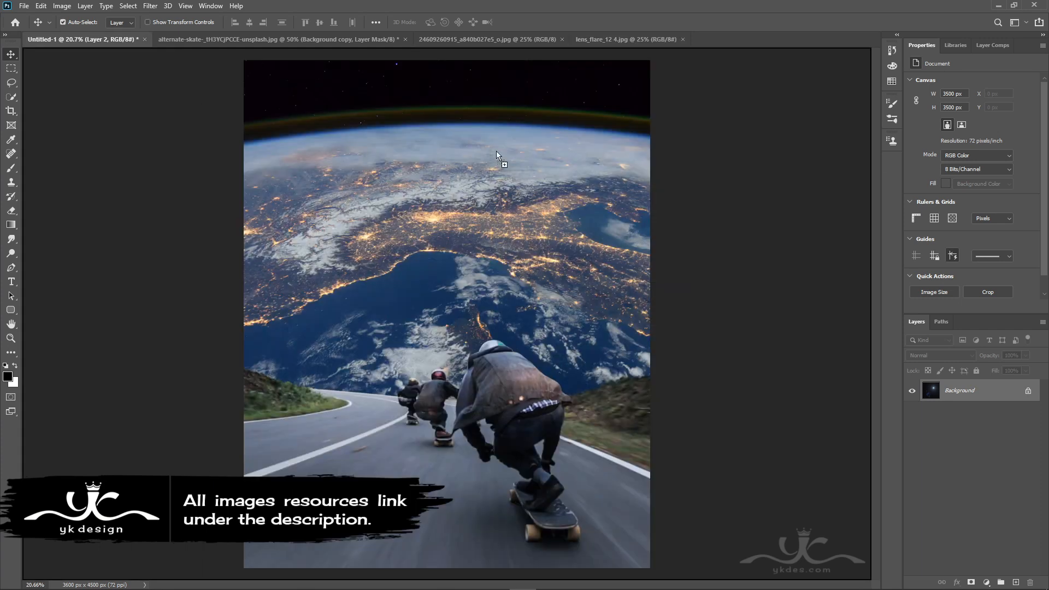
{"action": "left_click_drag", "start_coordinate": [631, 100], "coordinate": [508, 195]}
{"action": "left_click", "coordinate": [941, 358]}
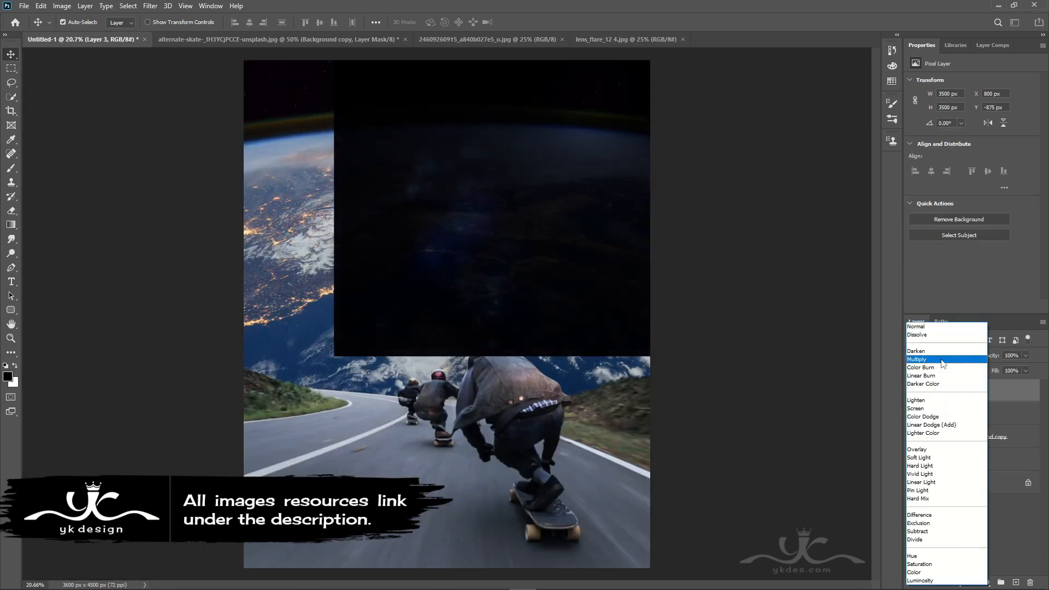
{"action": "left_click", "coordinate": [933, 413]}
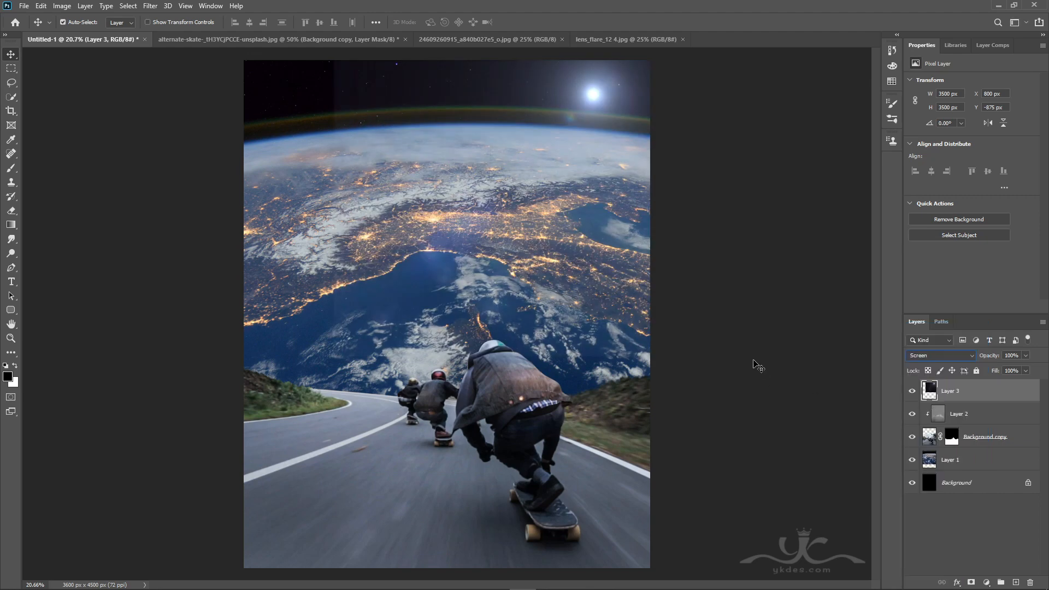
Step: Move the lens flare layer to about X 1008, Y -967 px so its glow sits in the sky's upper right
{"action": "key", "text": "ctrl+t"}
{"action": "left_click_drag", "start_coordinate": [623, 178], "coordinate": [646, 191]}
{"action": "key", "text": "Return"}
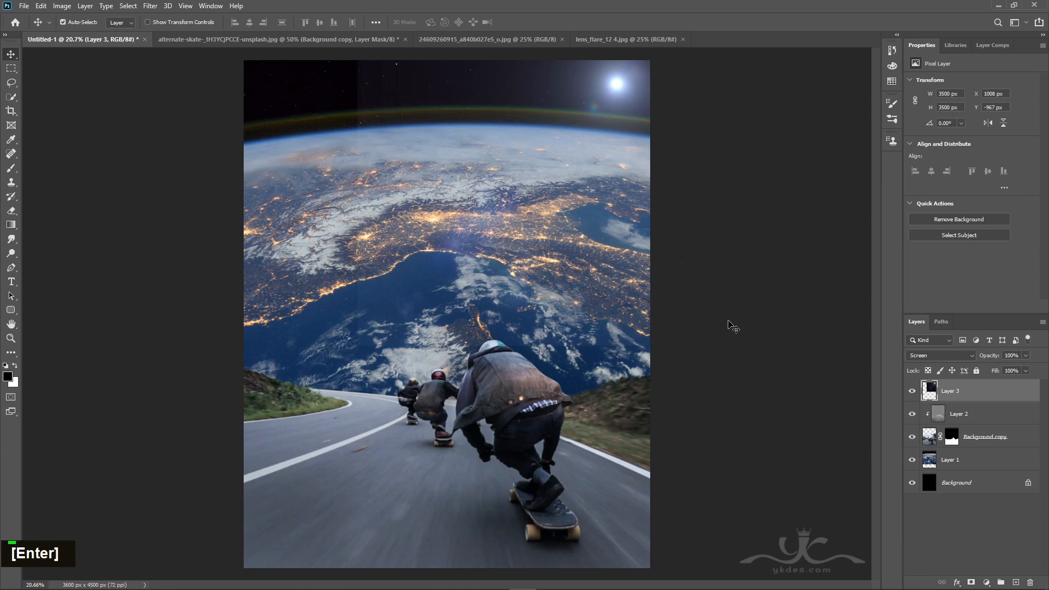
Step: Add a layer mask to the lens flare layer and choose a soft round brush for painting on it
{"action": "left_click", "coordinate": [971, 583]}
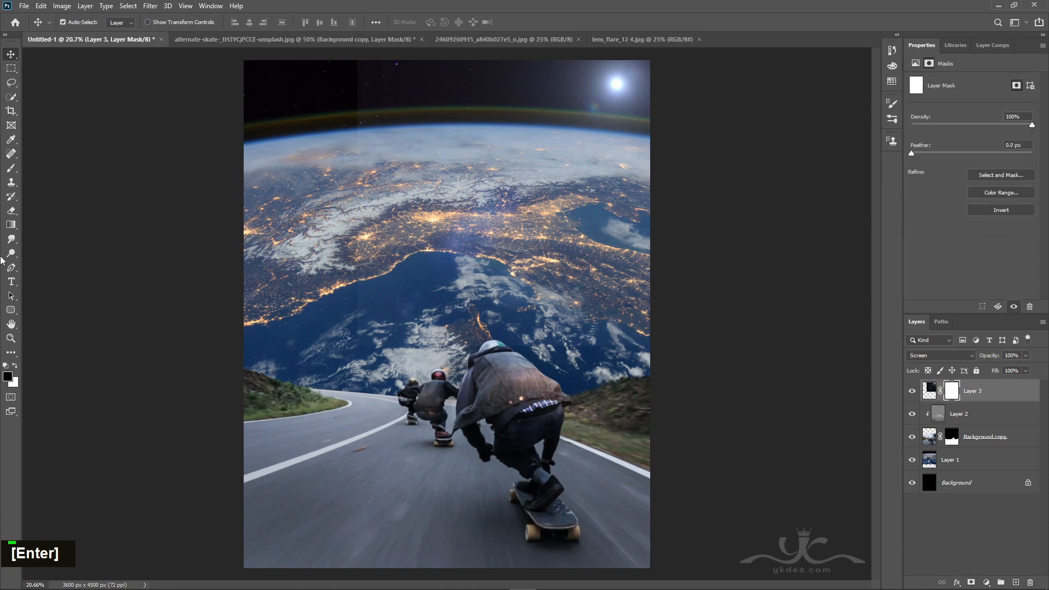
{"action": "left_click", "coordinate": [11, 168]}
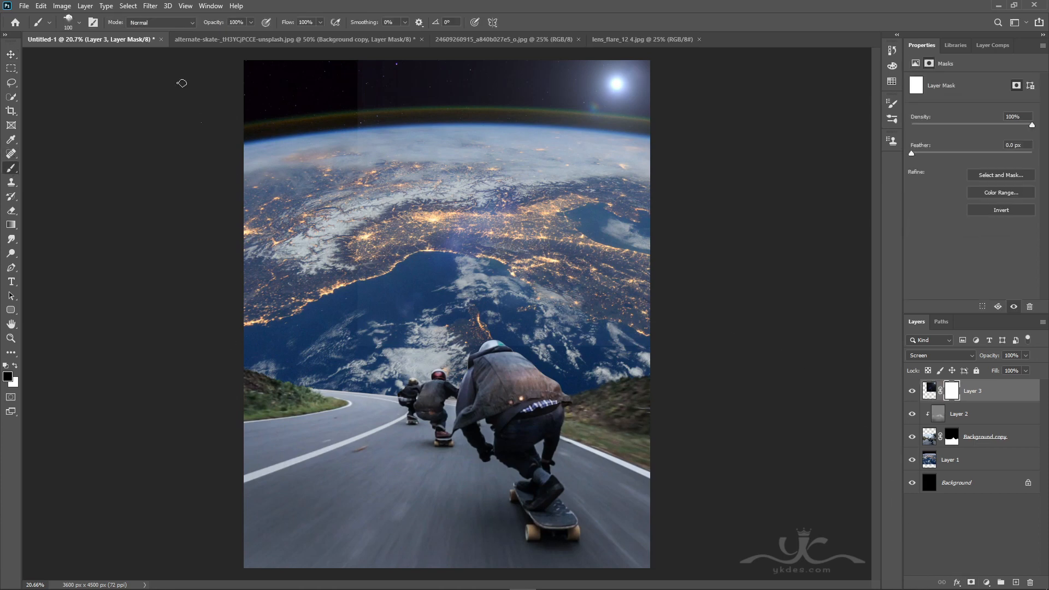
{"action": "left_click", "coordinate": [75, 27]}
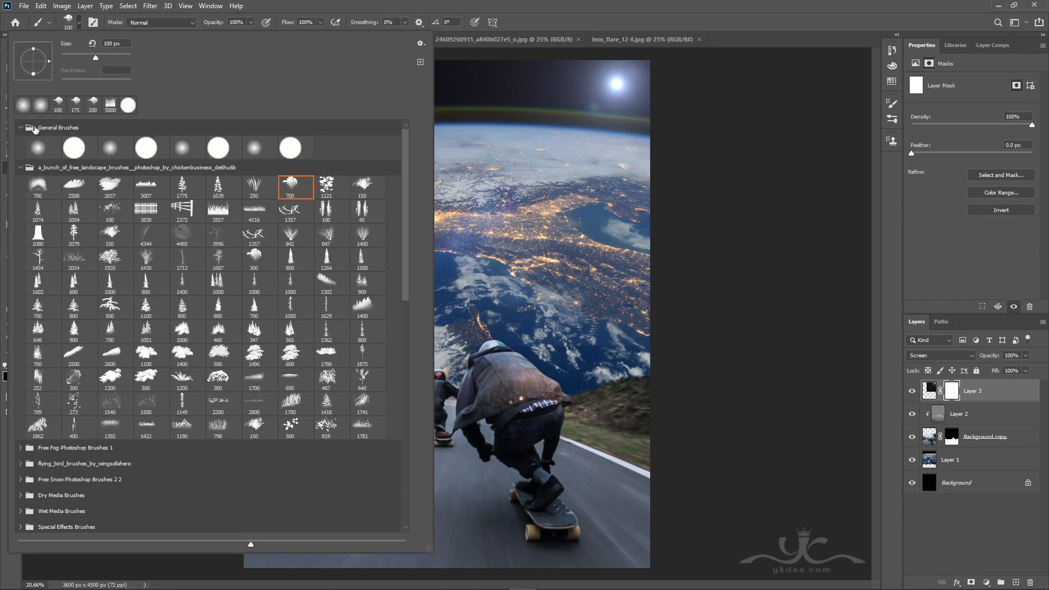
{"action": "left_click", "coordinate": [336, 5]}
Step: Enlarge the soft brush to about 600 px and paint black on the mask over the flare's hard left edge
{"action": "key", "text": "bracketright"}
{"action": "key", "text": "bracketright"}
{"action": "key", "text": "bracketright"}
{"action": "key", "text": "bracketright"}
{"action": "key", "text": "bracketright"}
{"action": "key", "text": "bracketright"}
{"action": "key", "text": "bracketright"}
{"action": "key", "text": "bracketright"}
{"action": "key", "text": "bracketright"}
{"action": "key", "text": "bracketright"}
{"action": "key", "text": "bracketright"}
{"action": "key", "text": "bracketright"}
{"action": "key", "text": "bracketright"}
{"action": "key", "text": "bracketright"}
{"action": "key", "text": "bracketright"}
{"action": "key", "text": "bracketright"}
{"action": "key", "text": "bracketright"}
{"action": "key", "text": "bracketright"}
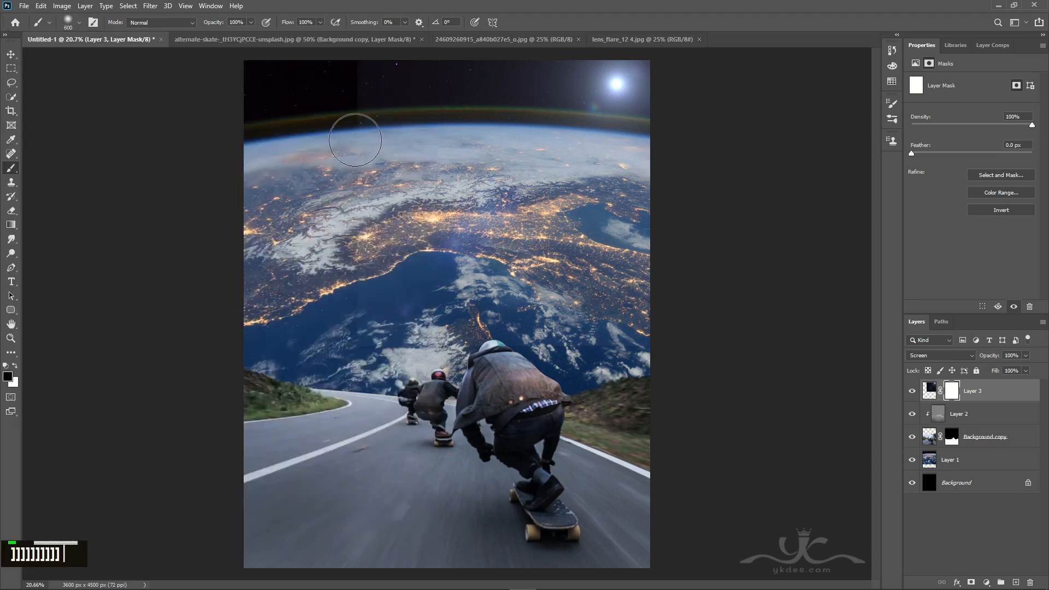
{"action": "left_click_drag", "start_coordinate": [339, 113], "coordinate": [331, 126]}
Step: Mask out the flare's haze over the Earth and skateboarders with black, using the soft brush enlarged to 1700 px
{"action": "key", "text": "bracketright"}
{"action": "key", "text": "bracketright"}
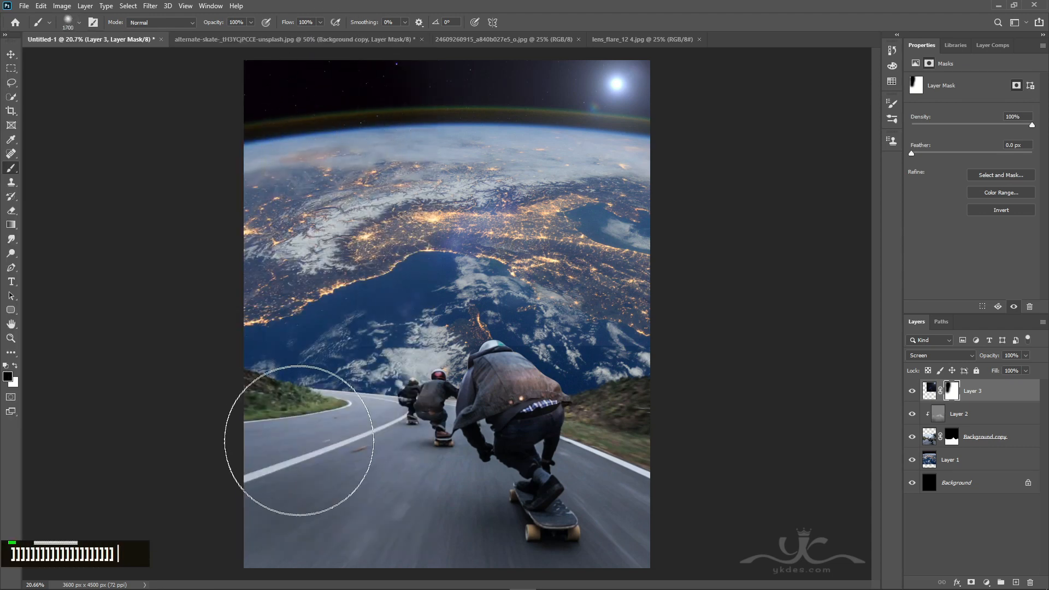
{"action": "mouse_move", "coordinate": [508, 376]}
{"action": "left_mouse_down"}
{"action": "mouse_move", "coordinate": [404, 303]}
{"action": "mouse_move", "coordinate": [496, 276]}
{"action": "mouse_move", "coordinate": [405, 257]}
{"action": "mouse_move", "coordinate": [359, 365]}
{"action": "left_mouse_up"}
{"action": "double_click", "coordinate": [359, 365]}
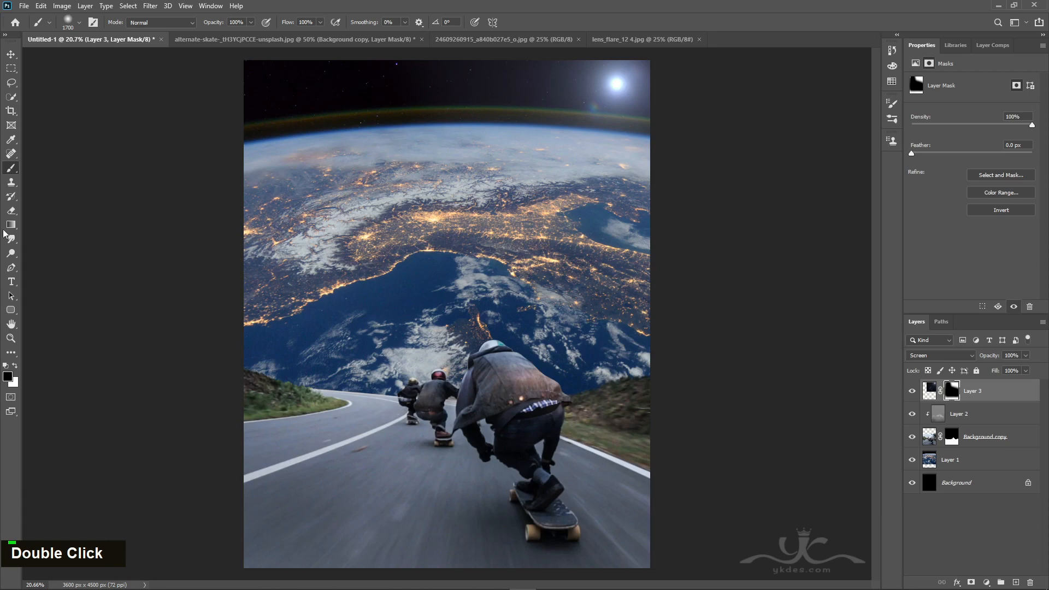
Step: Paint soft black over the lower road on a new top layer and reduce that layer's opacity to 21%
{"action": "left_click", "coordinate": [12, 55]}
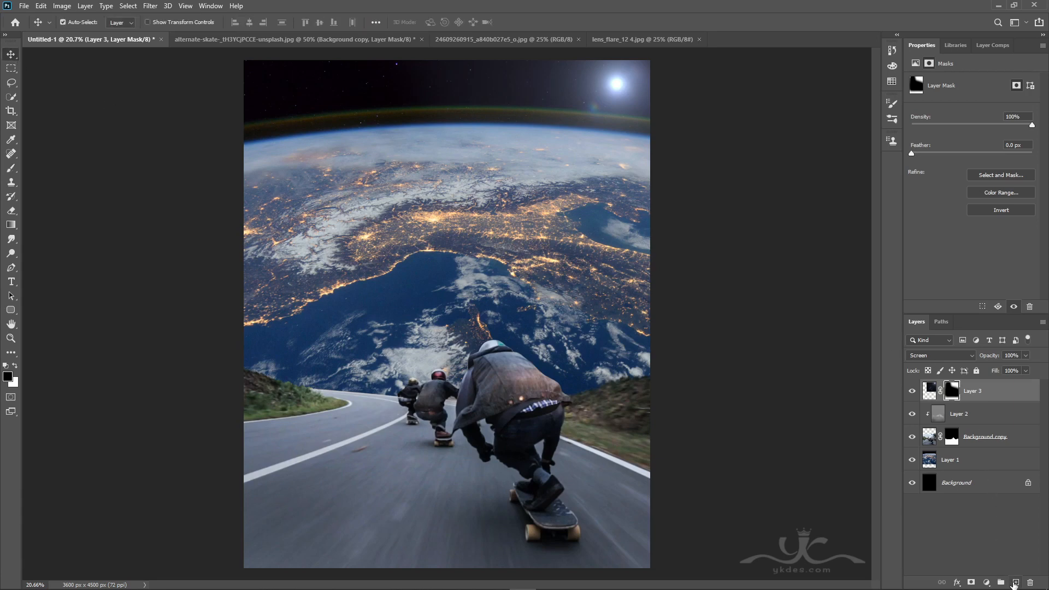
{"action": "left_click", "coordinate": [1016, 583]}
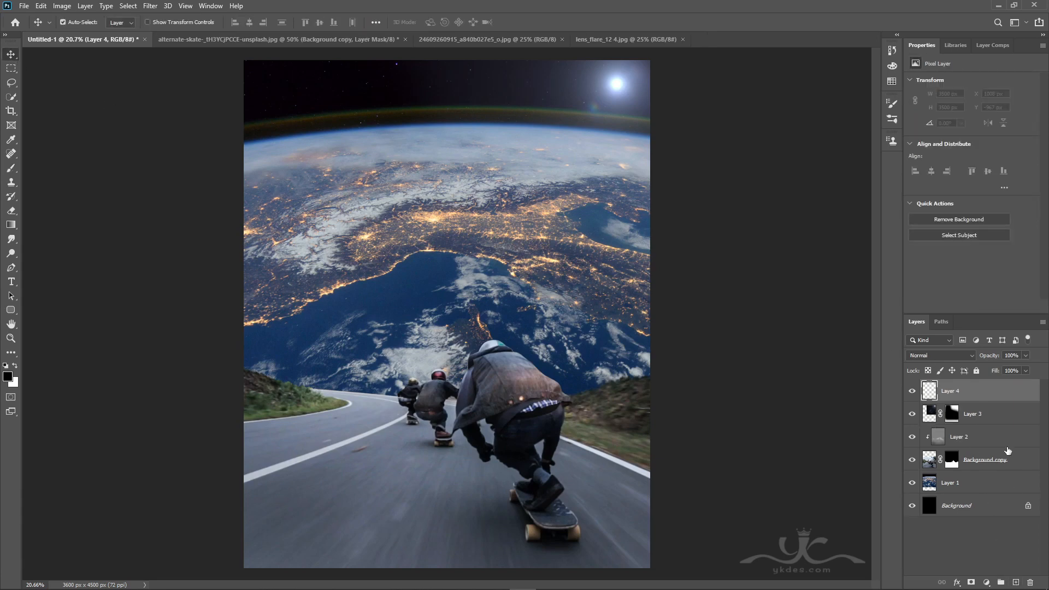
{"action": "left_click", "coordinate": [10, 167]}
{"action": "mouse_move", "coordinate": [219, 421]}
{"action": "left_mouse_down"}
{"action": "mouse_move", "coordinate": [248, 469]}
{"action": "mouse_move", "coordinate": [286, 507]}
{"action": "mouse_move", "coordinate": [360, 551]}
{"action": "mouse_move", "coordinate": [459, 559]}
{"action": "mouse_move", "coordinate": [585, 545]}
{"action": "mouse_move", "coordinate": [684, 480]}
{"action": "mouse_move", "coordinate": [747, 387]}
{"action": "mouse_move", "coordinate": [716, 433]}
{"action": "mouse_move", "coordinate": [476, 558]}
{"action": "mouse_move", "coordinate": [210, 537]}
{"action": "mouse_move", "coordinate": [83, 482]}
{"action": "mouse_move", "coordinate": [217, 497]}
{"action": "mouse_move", "coordinate": [486, 501]}
{"action": "mouse_move", "coordinate": [499, 487]}
{"action": "mouse_move", "coordinate": [134, 520]}
{"action": "left_mouse_up"}
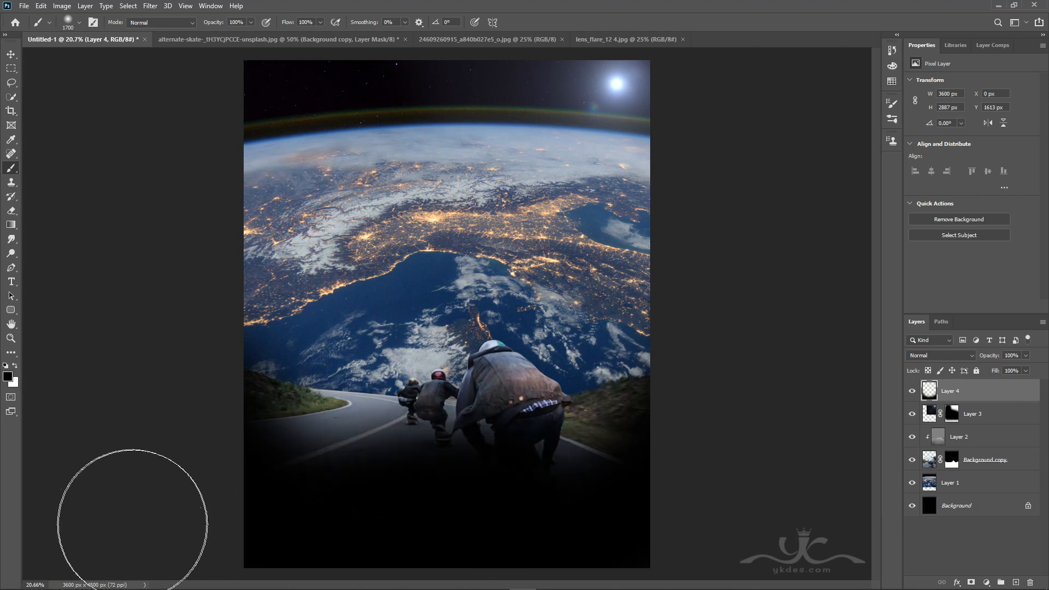
{"action": "left_click", "coordinate": [1027, 356]}
{"action": "left_click_drag", "start_coordinate": [992, 370], "coordinate": [986, 371]}
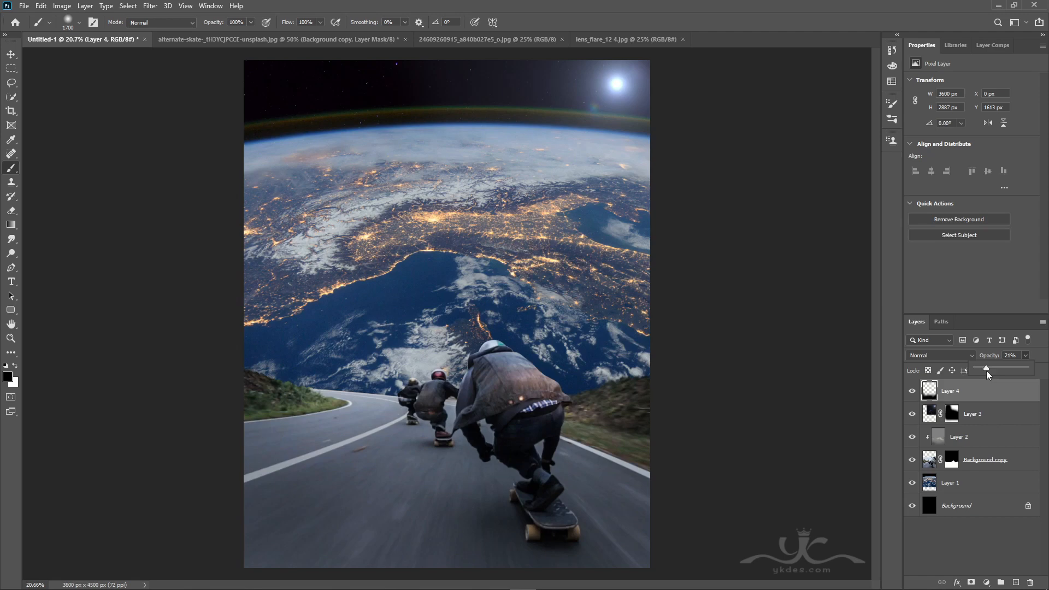
Step: Add a Brightness/Contrast adjustment layer with brightness 17 and contrast 17
{"action": "left_click", "coordinate": [987, 583]}
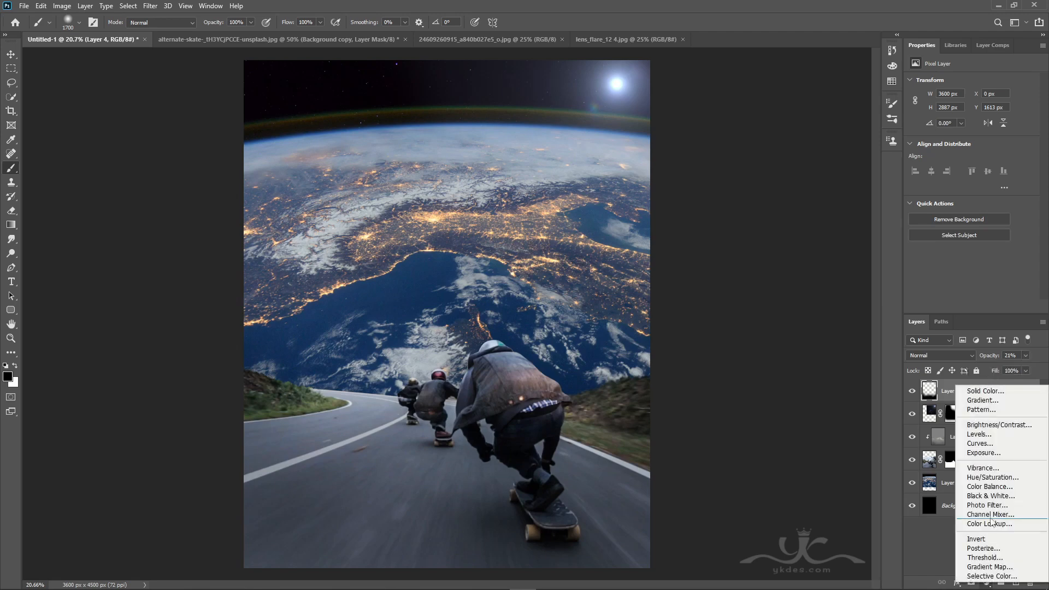
{"action": "left_click", "coordinate": [998, 426]}
{"action": "left_click_drag", "start_coordinate": [973, 112], "coordinate": [979, 133]}
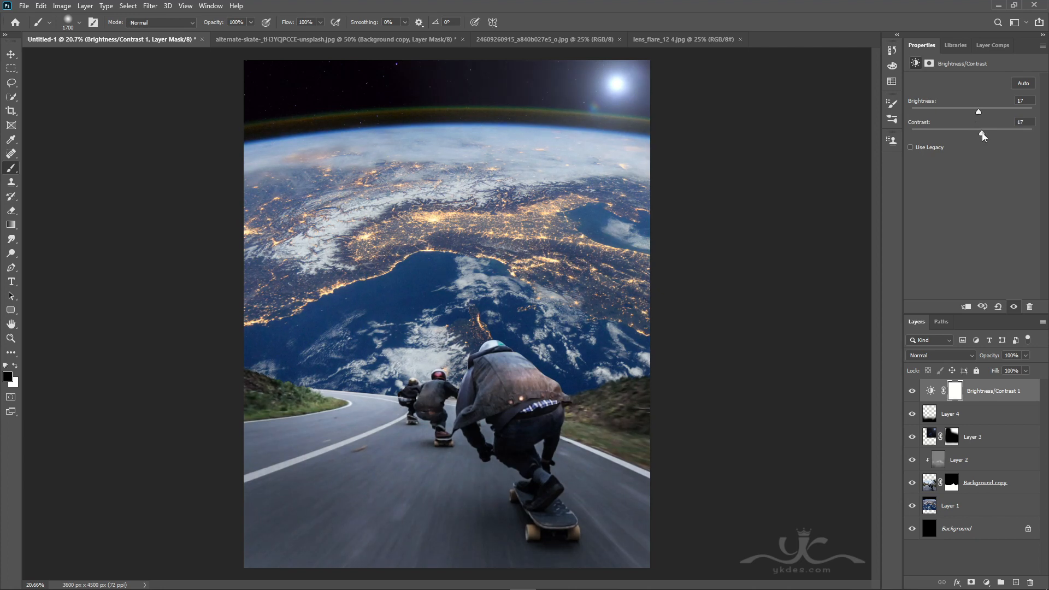
Step: Add a Curves adjustment layer that slightly lifts the darkest tones, with a second point anchored at input 63, output 63
{"action": "left_click", "coordinate": [986, 583]}
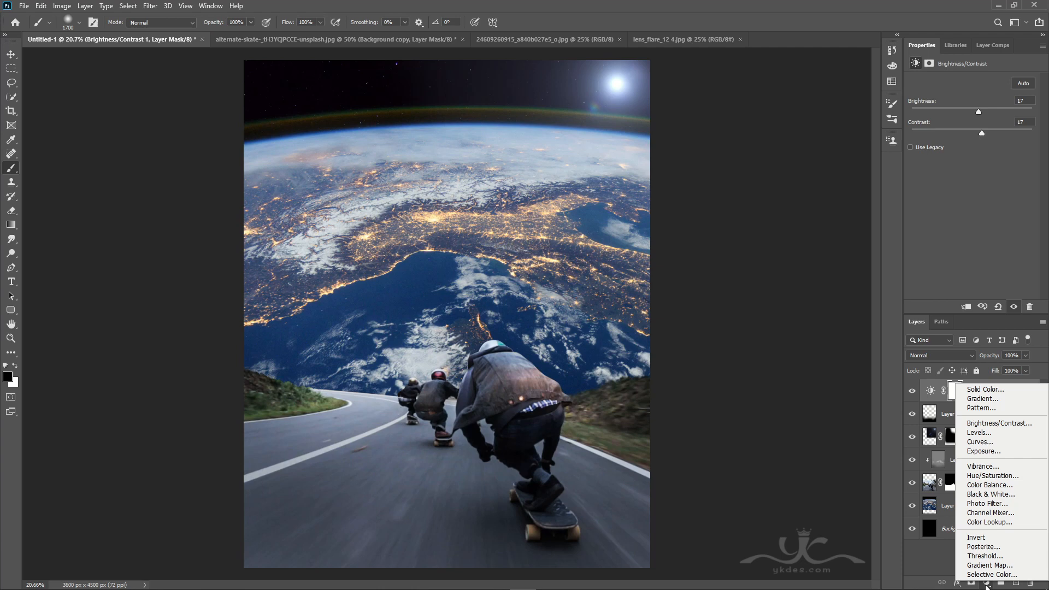
{"action": "left_click", "coordinate": [980, 442]}
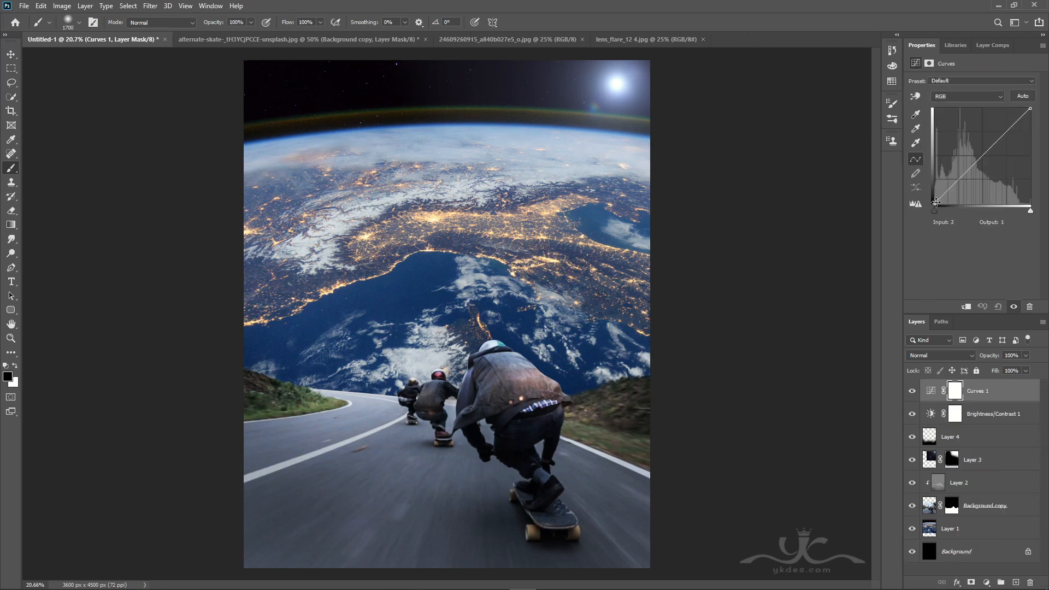
{"action": "left_click_drag", "start_coordinate": [936, 202], "coordinate": [934, 198]}
{"action": "left_click_drag", "start_coordinate": [986, 155], "coordinate": [959, 185]}
{"action": "left_click_drag", "start_coordinate": [960, 183], "coordinate": [959, 180]}
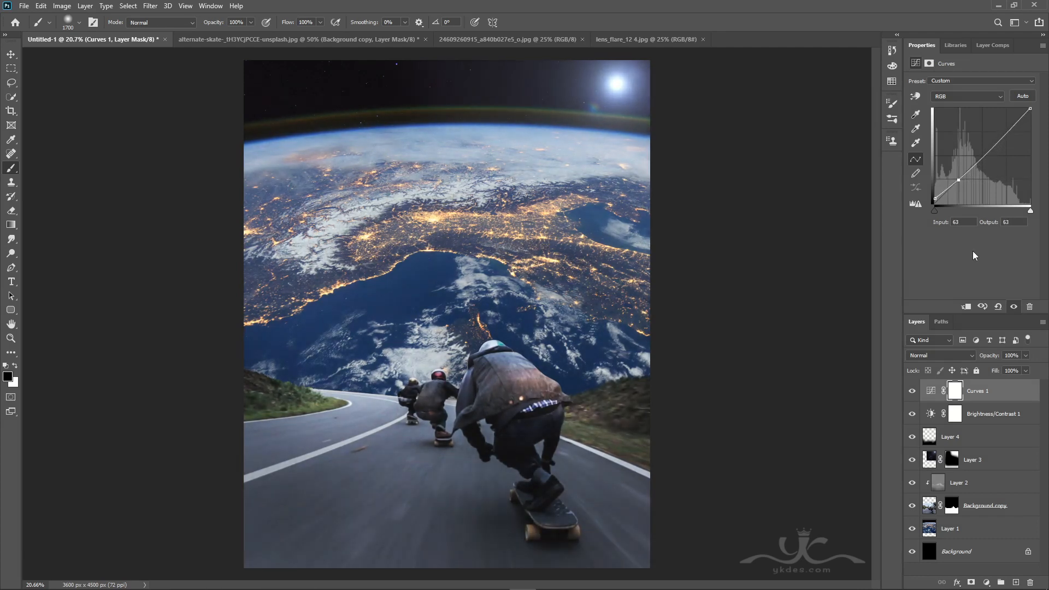
{"action": "left_click", "coordinate": [1026, 356]}
Step: Stamp all visible layers onto a new top layer and open it in the Camera Raw Filter
{"action": "left_click", "coordinate": [1016, 582]}
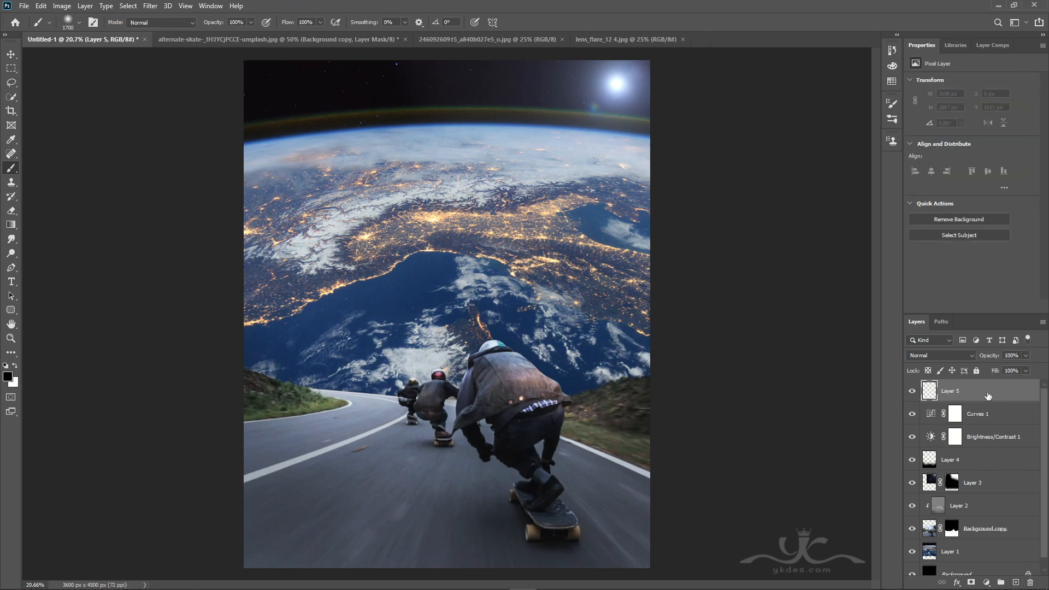
{"action": "key", "text": "ctrl+shift+alt+e"}
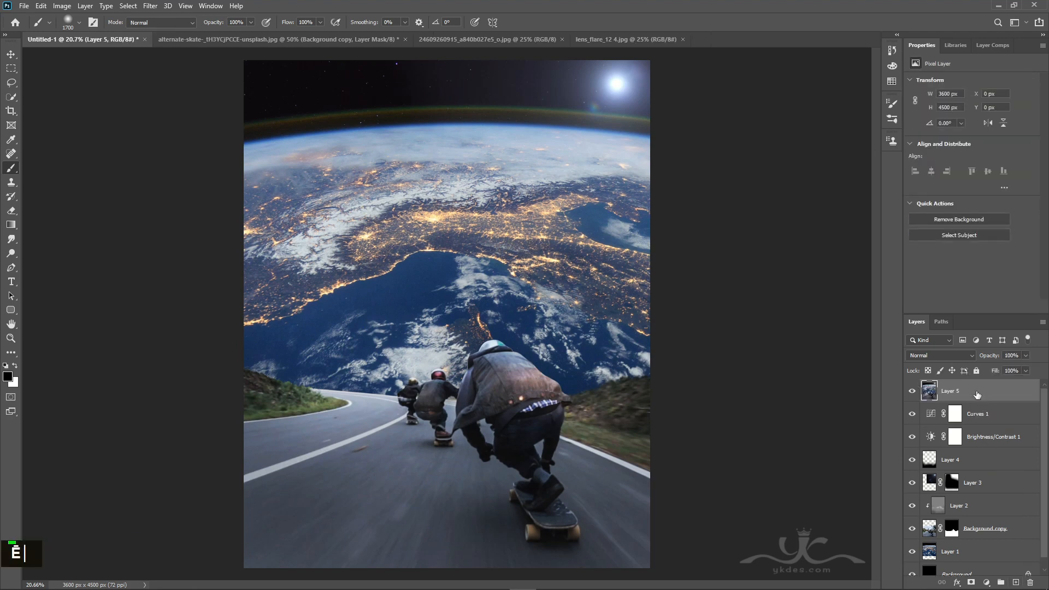
{"action": "left_click", "coordinate": [148, 7]}
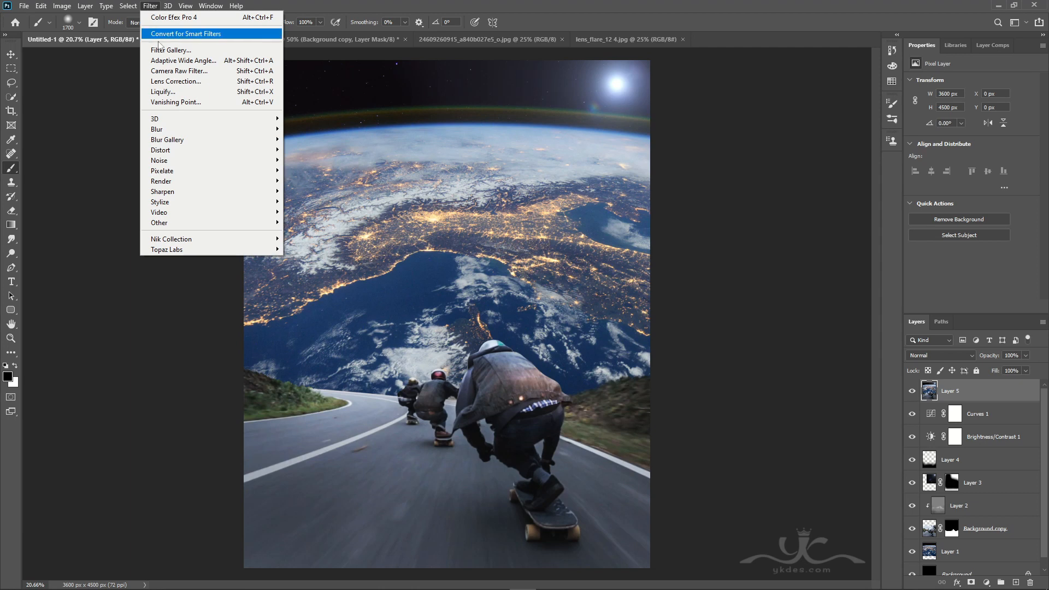
{"action": "left_click", "coordinate": [186, 73]}
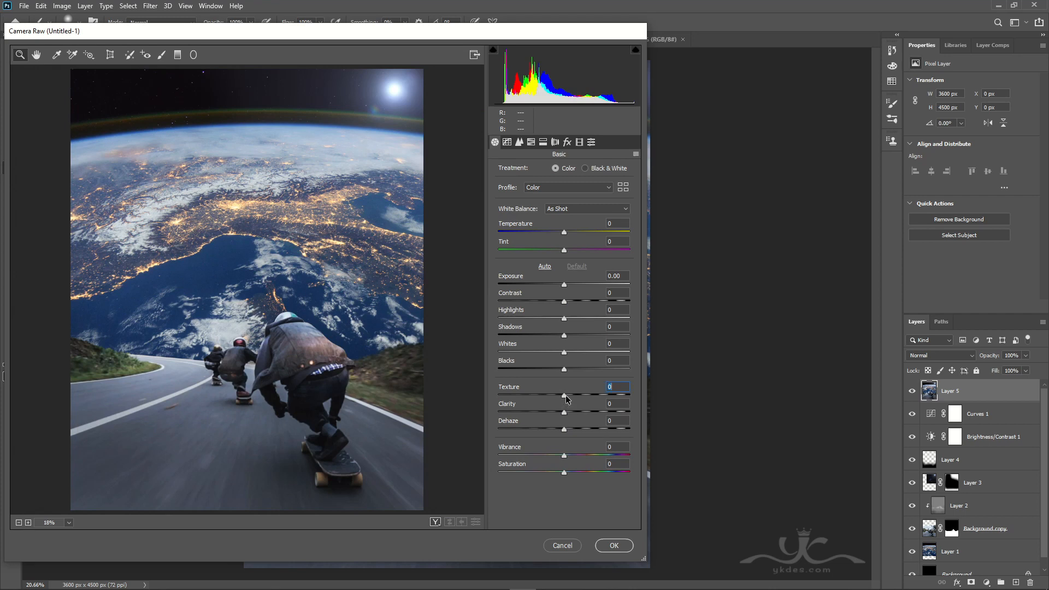
Step: Apply Camera Raw with Texture +40, Clarity +11, Blacks +19, Whites -19, Shadows +20 and Highlights -22
{"action": "left_click_drag", "start_coordinate": [566, 396], "coordinate": [578, 396]}
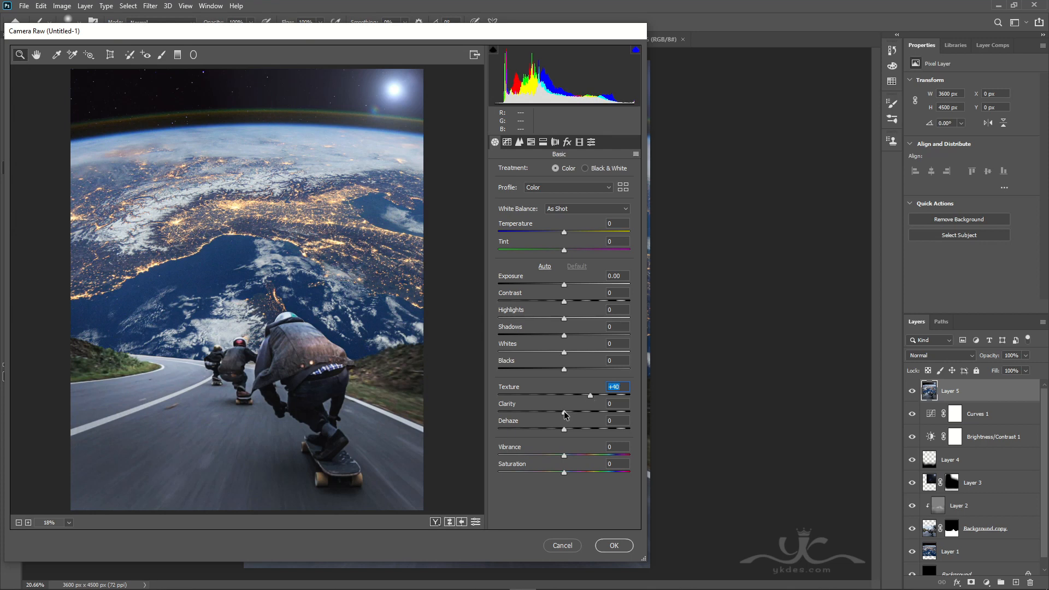
{"action": "left_click_drag", "start_coordinate": [564, 411], "coordinate": [570, 411]}
{"action": "left_click_drag", "start_coordinate": [564, 369], "coordinate": [549, 327]}
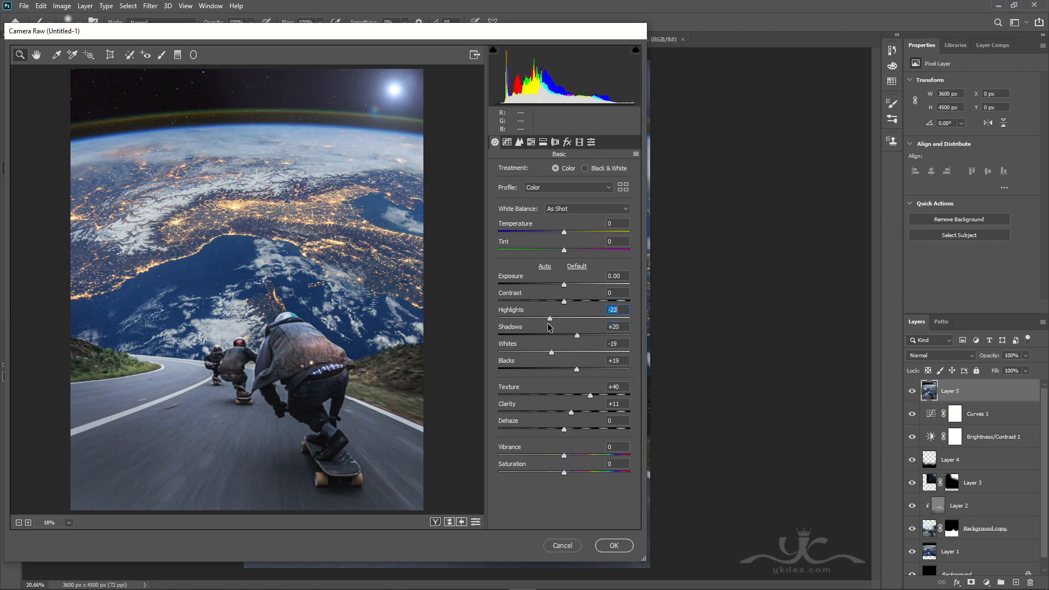
{"action": "left_click", "coordinate": [614, 545]}
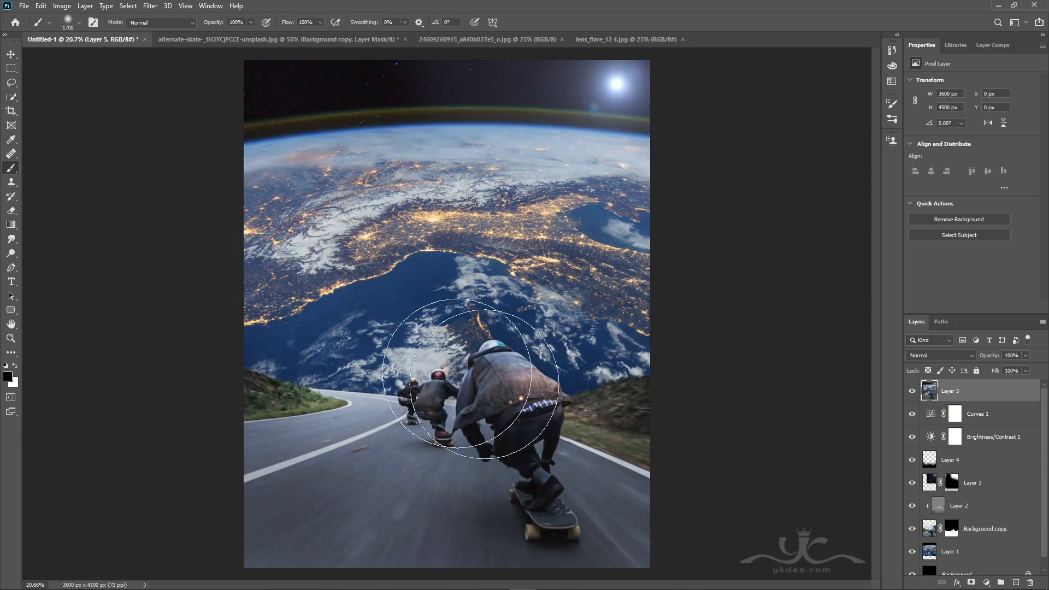
Step: Open the merged layer in Color Efex Pro 4 and use Cross Processing with method L03
{"action": "left_click", "coordinate": [10, 54]}
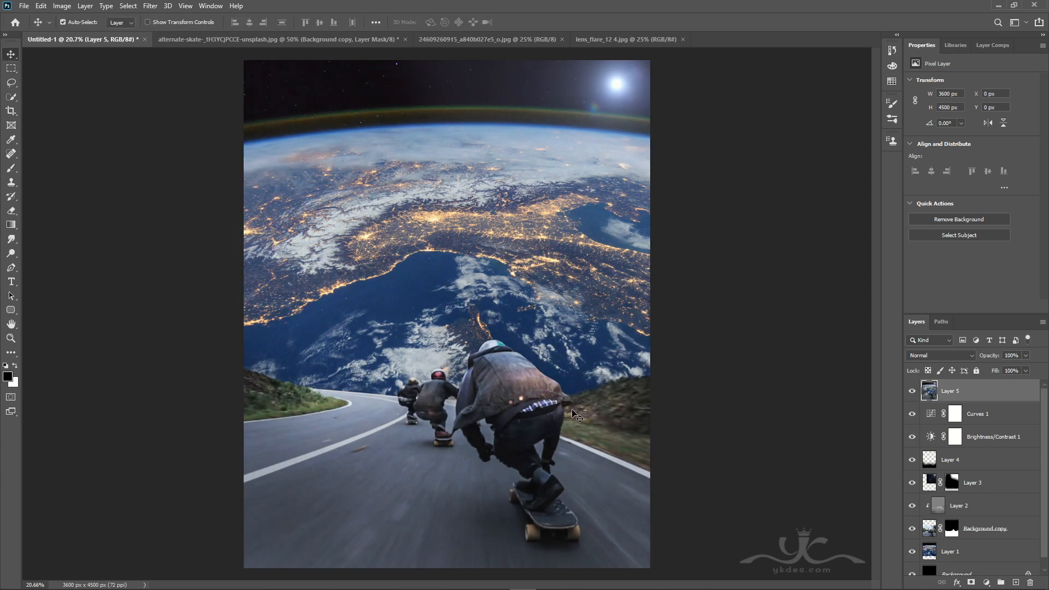
{"action": "left_click", "coordinate": [151, 6]}
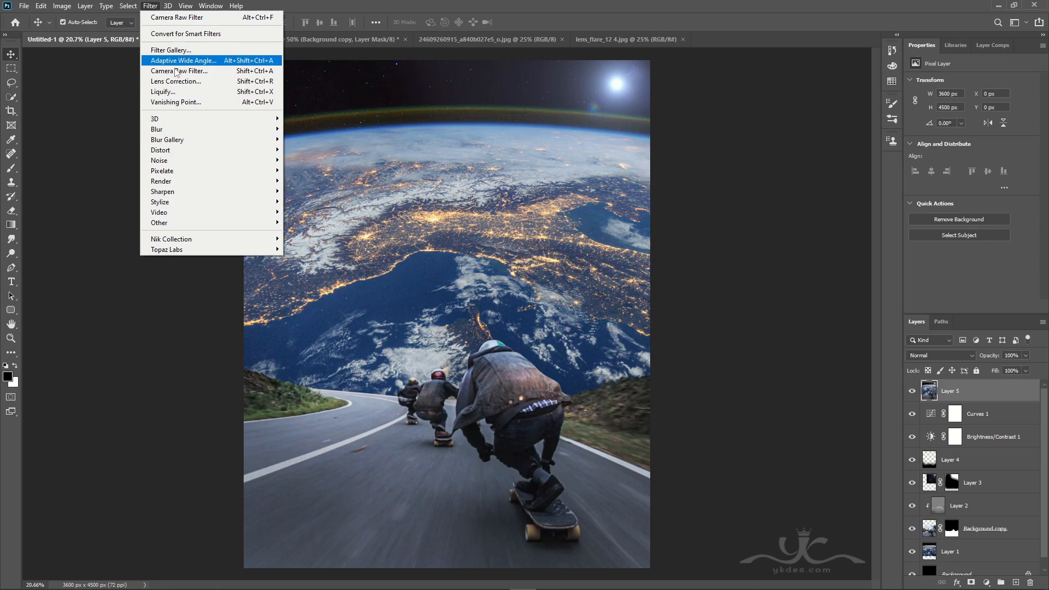
{"action": "mouse_move", "coordinate": [205, 243]}
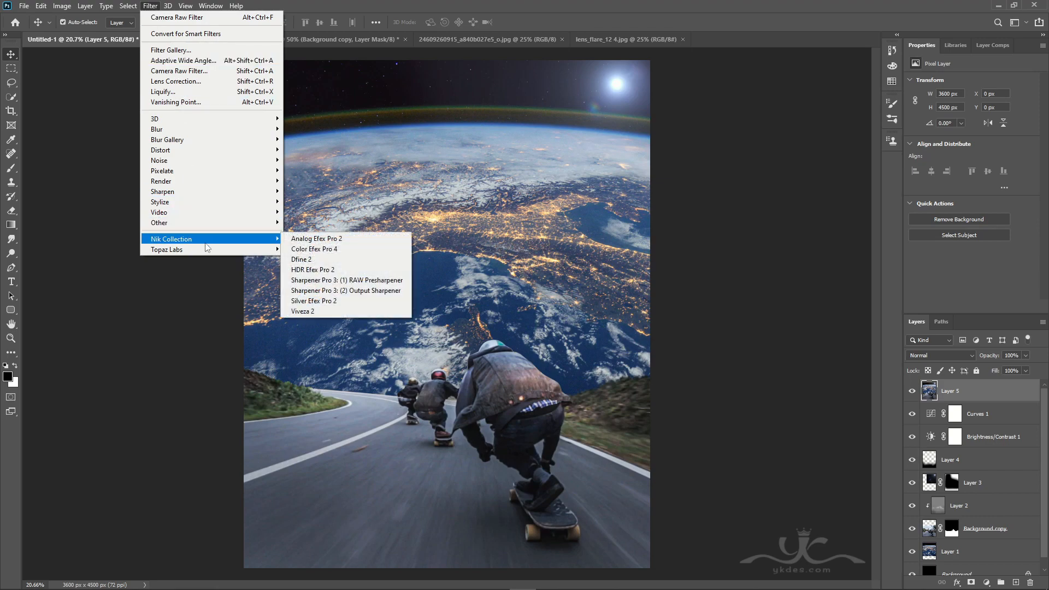
{"action": "left_click", "coordinate": [321, 250]}
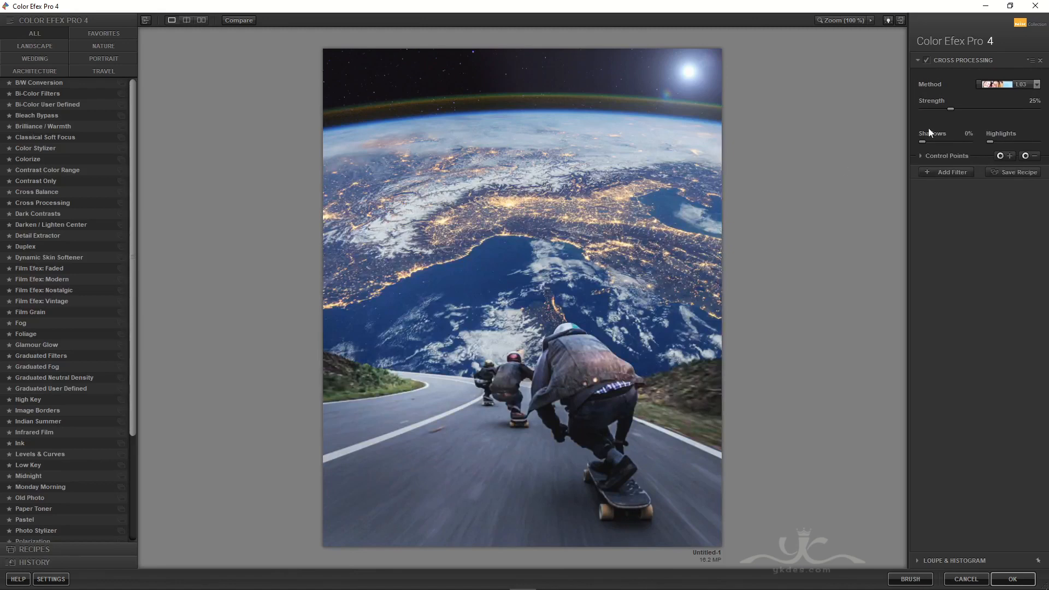
{"action": "left_click", "coordinate": [1000, 86]}
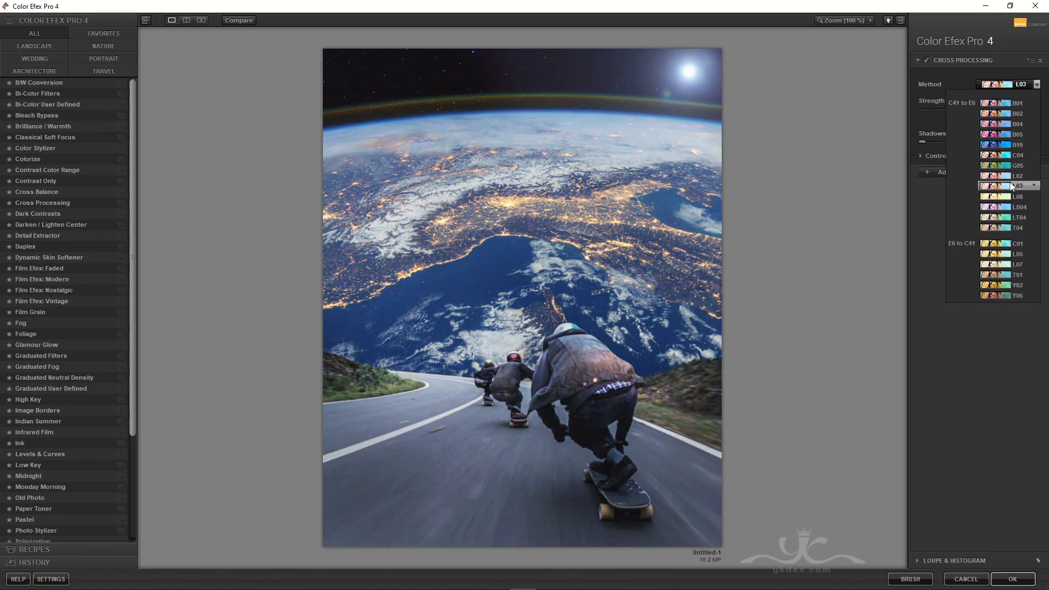
{"action": "left_click", "coordinate": [1012, 186]}
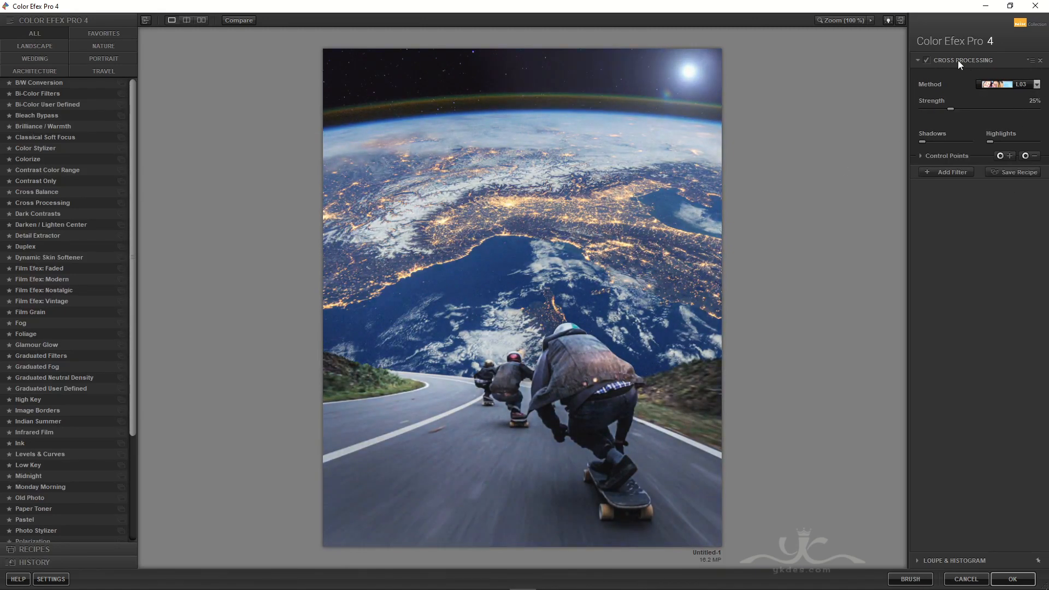
Step: Add a Glamour Glow filter with a reduced glow and apply the Color Efex filters to the image
{"action": "left_click", "coordinate": [953, 172]}
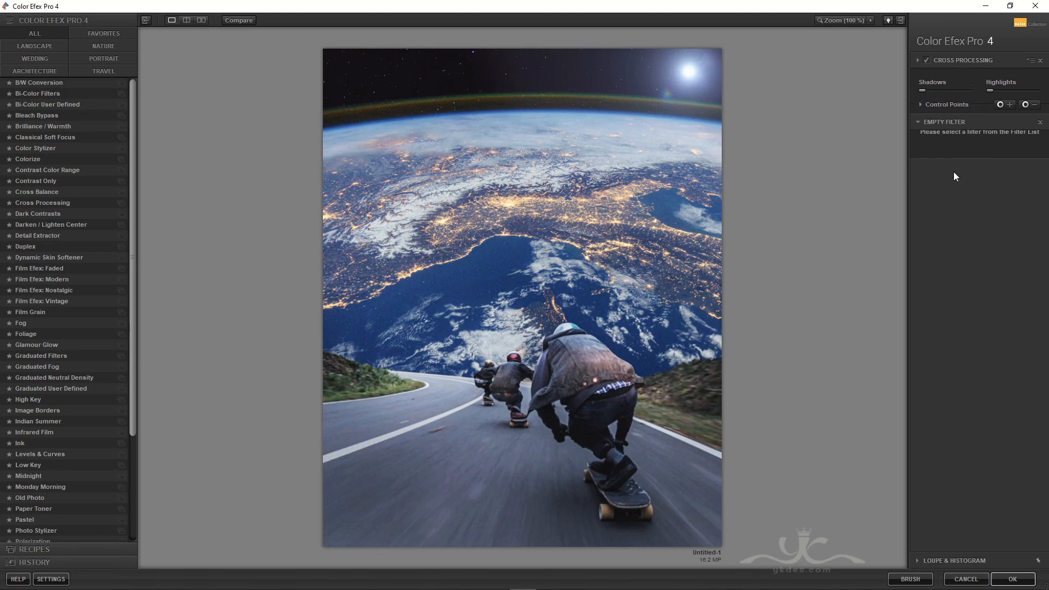
{"action": "left_click", "coordinate": [34, 346]}
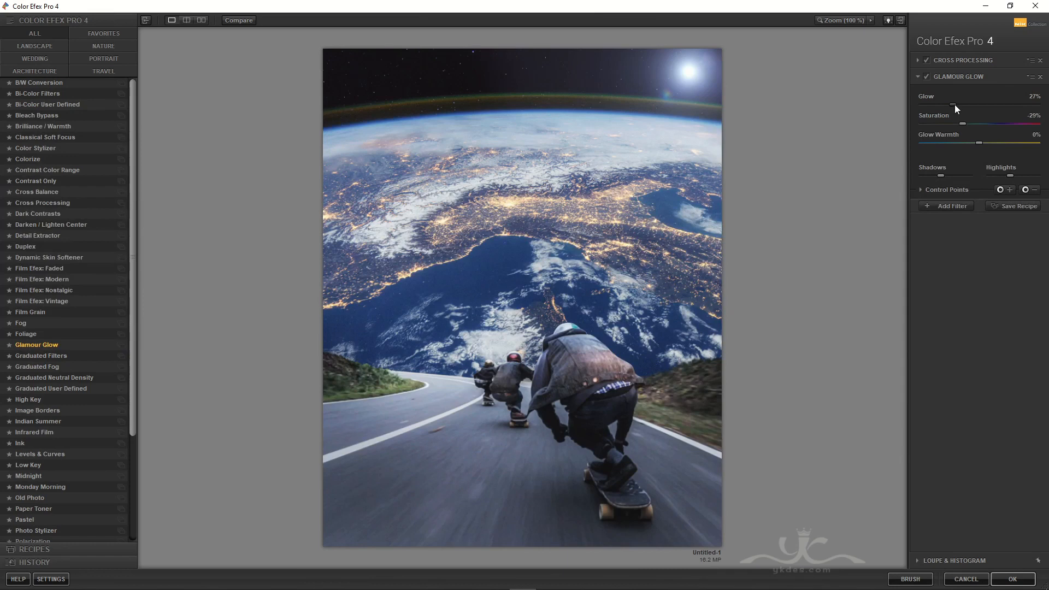
{"action": "left_click_drag", "start_coordinate": [956, 105], "coordinate": [935, 109]}
{"action": "left_click", "coordinate": [950, 206]}
{"action": "left_click", "coordinate": [1012, 579]}
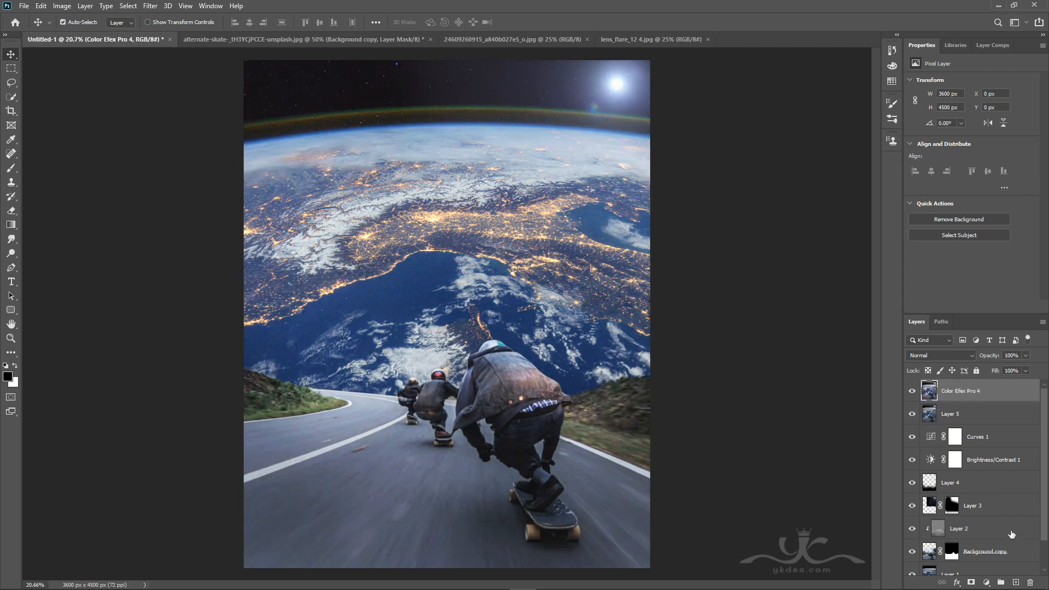
Step: Add a Color Balance adjustment layer and shift the midtones toward blue to +11
{"action": "left_click", "coordinate": [988, 584]}
{"action": "left_click", "coordinate": [979, 497]}
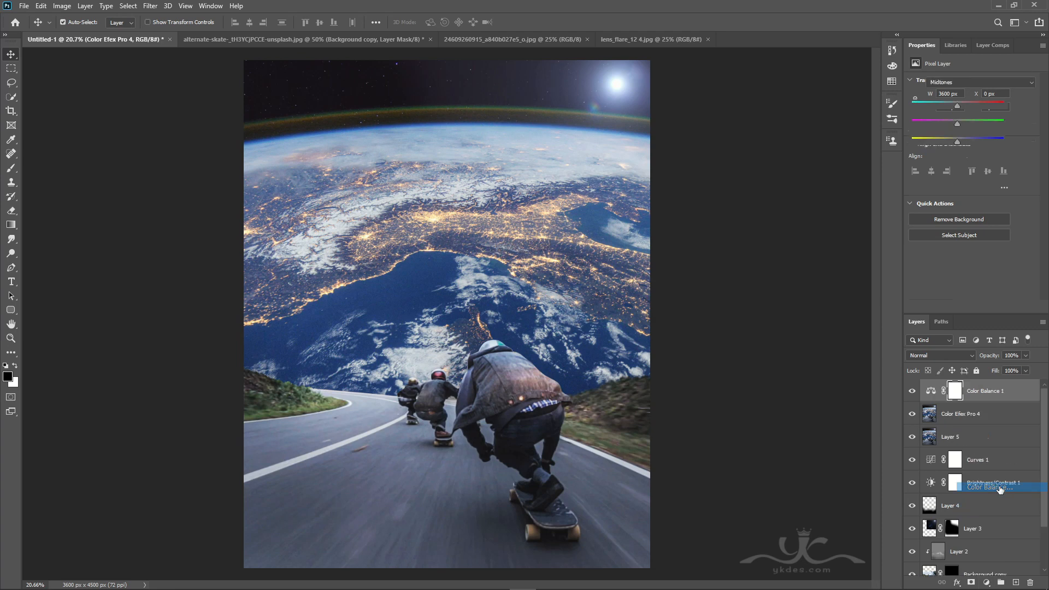
{"action": "left_click_drag", "start_coordinate": [958, 143], "coordinate": [963, 143]}
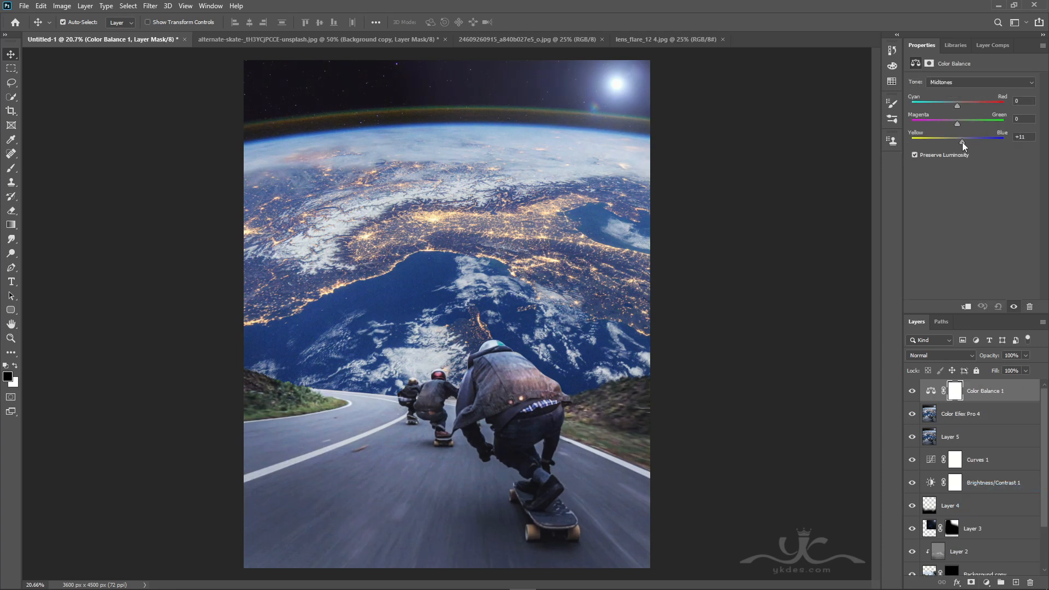